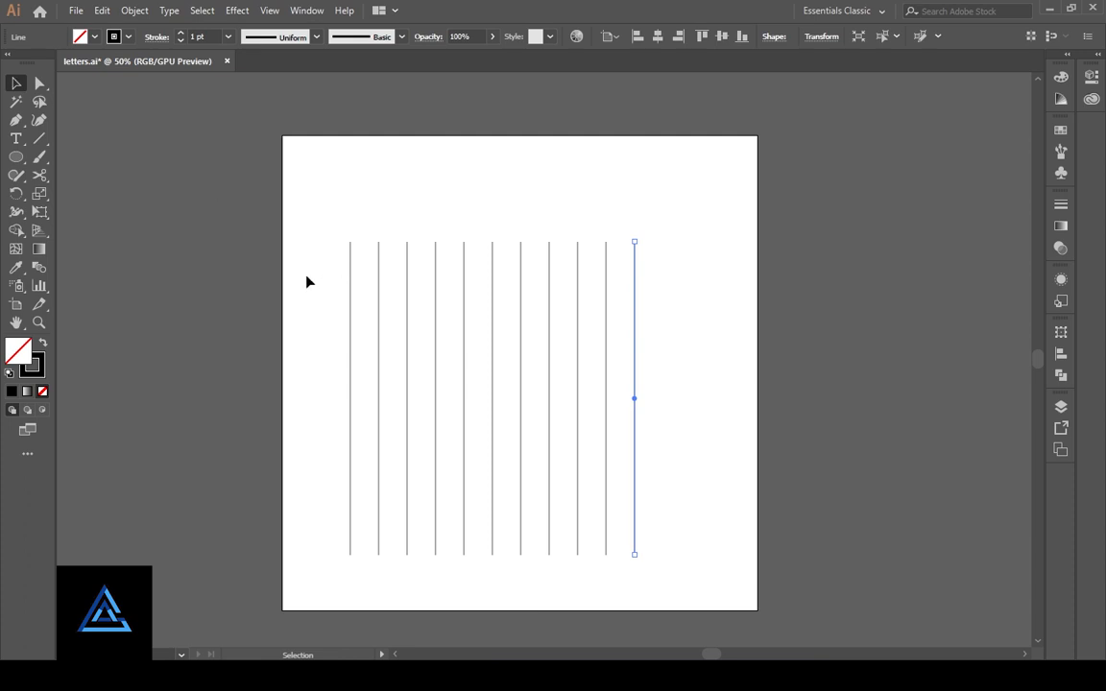
Duplicate all the vertical lines in front and rotate the copy to horizontal, forming a square grid
left_click(679, 580)
key("ctrl+a")
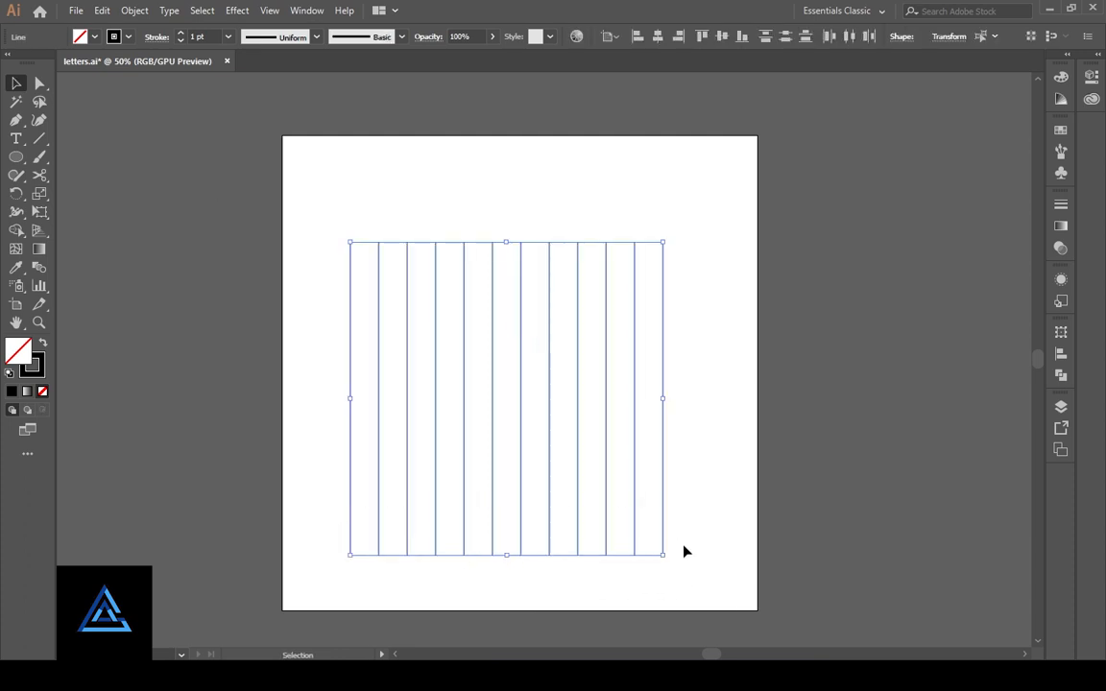
key("ctrl+c")
key("ctrl+f")
left_click_drag(668, 568, 427, 504)
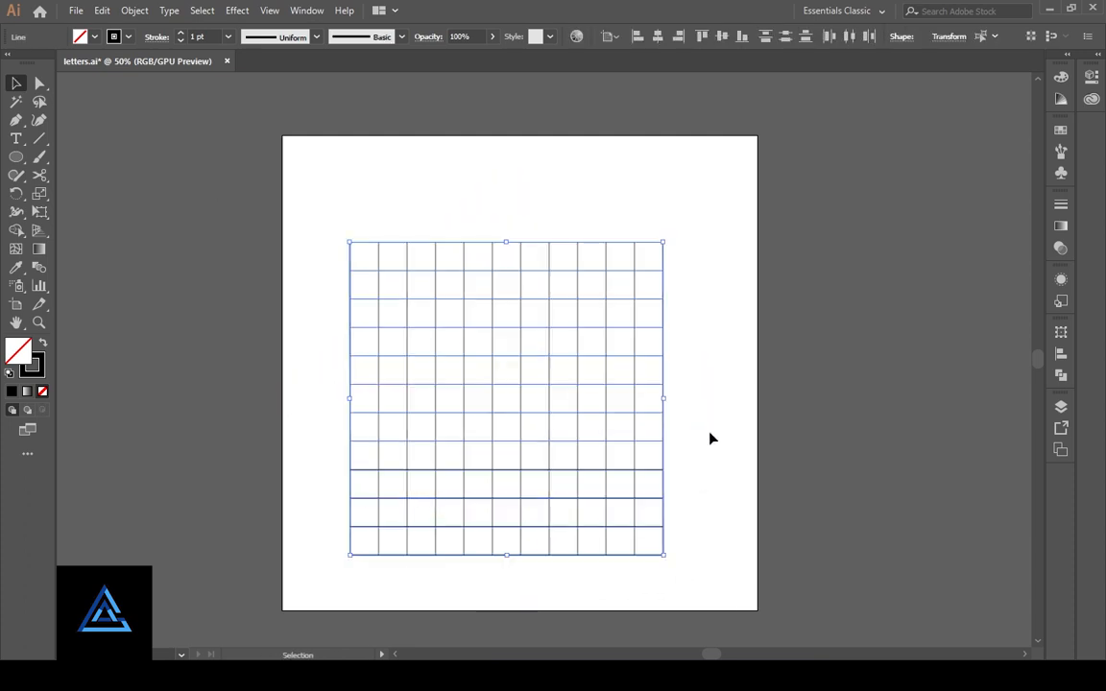
left_click(710, 435)
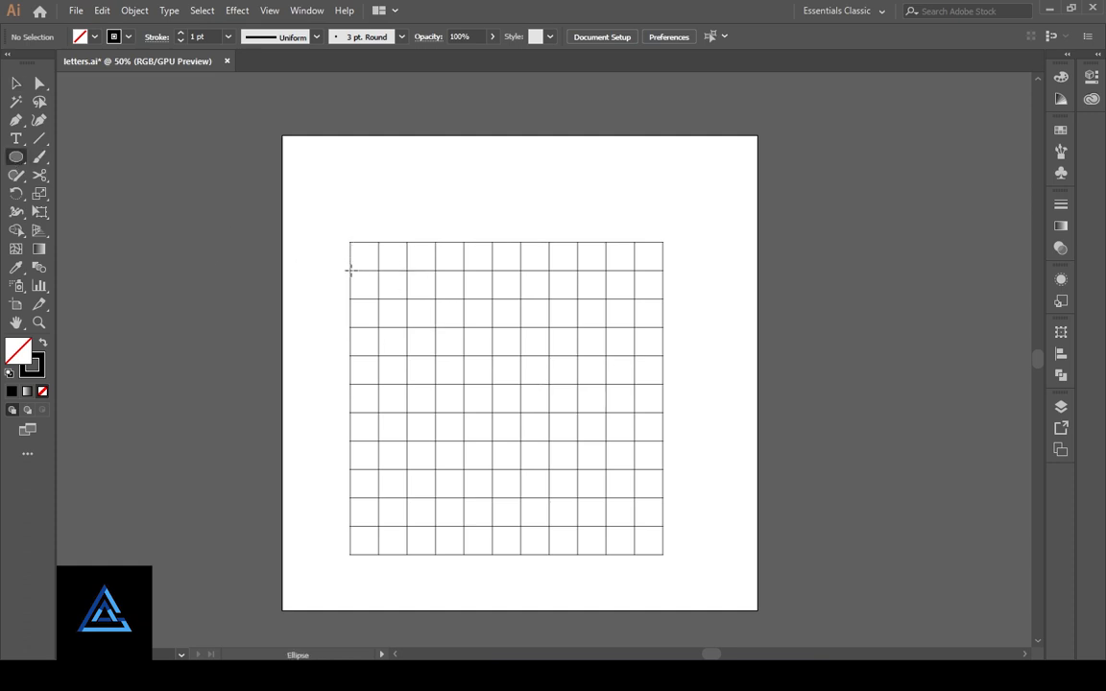
Draw two concentric circles, ten and eight grid squares wide, with the larger one touching the grid's left and bottom edges
mouse_move(461, 383)
left_mouse_down()
mouse_move(565, 518)
mouse_move(632, 556)
mouse_move(643, 529)
mouse_move(611, 493)
left_mouse_up()
key("ctrl+equal")
left_click(537, 180, "ctrl")
left_click(617, 587)
key("ctrl+equal")
left_click_drag(616, 320, 568, 543)
left_click_drag(544, 411, 559, 476)
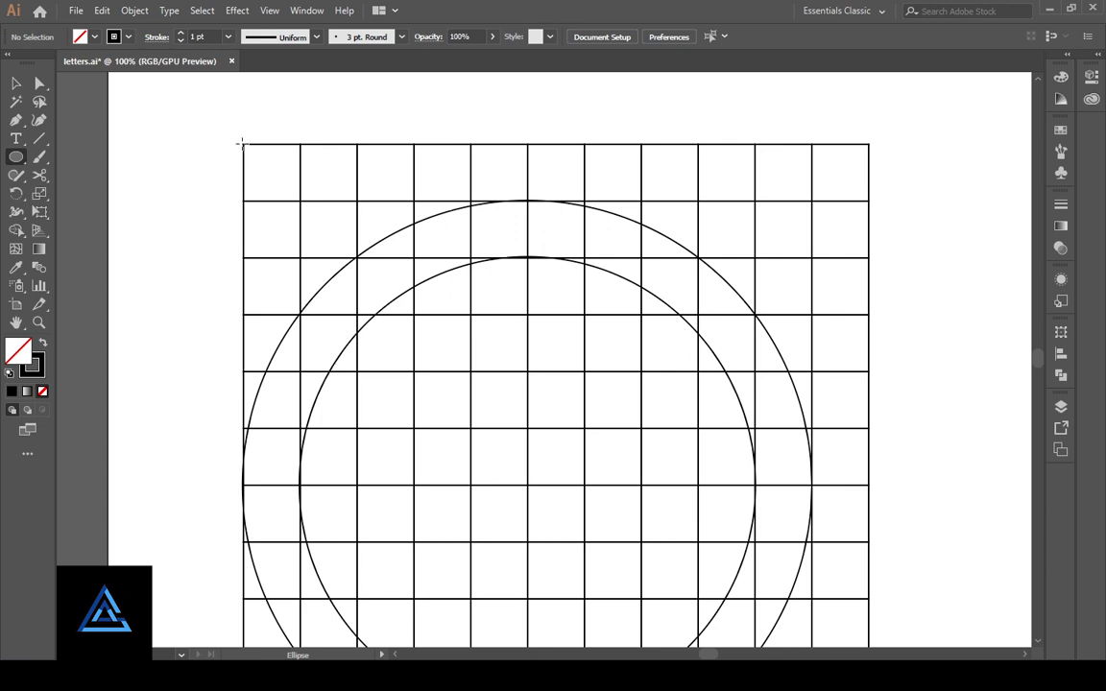
Draw a circle six grid squares wide in the grid's upper-left corner and scale a concentric copy to four squares wide
left_click_drag(300, 238, 585, 487)
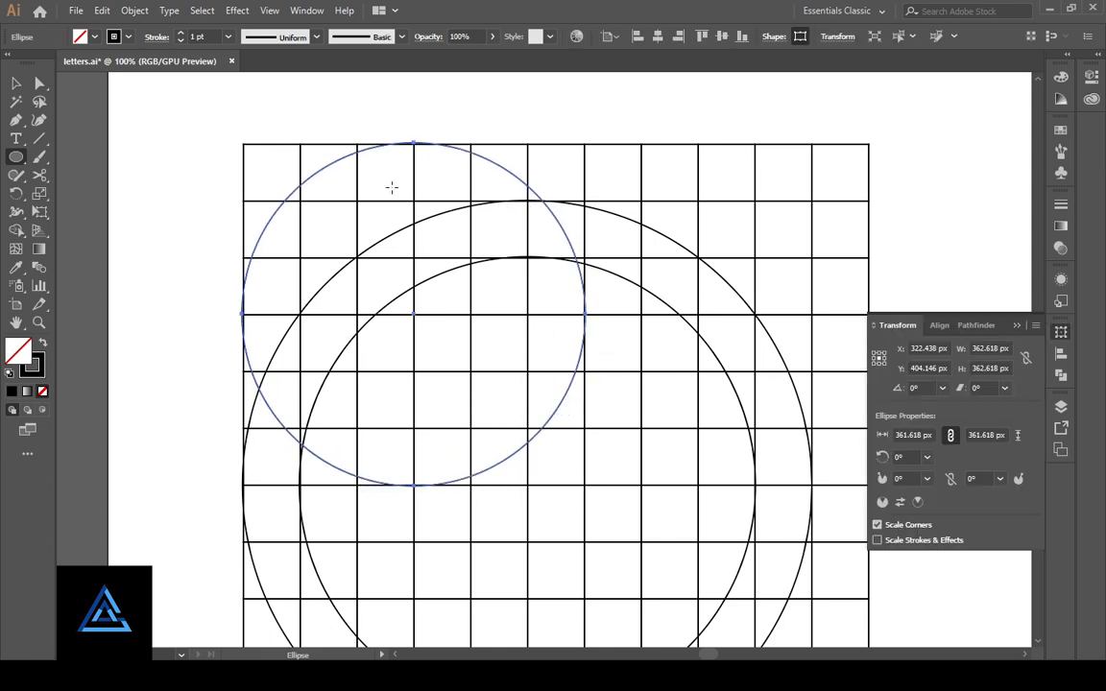
left_click(15, 84)
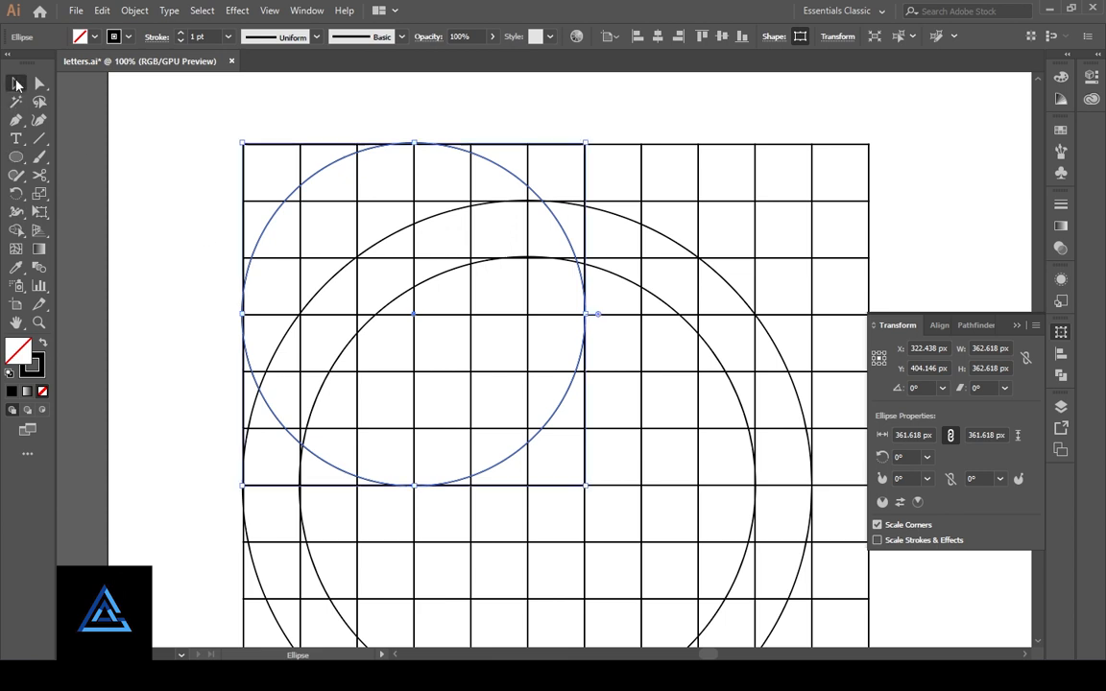
key("ctrl+c")
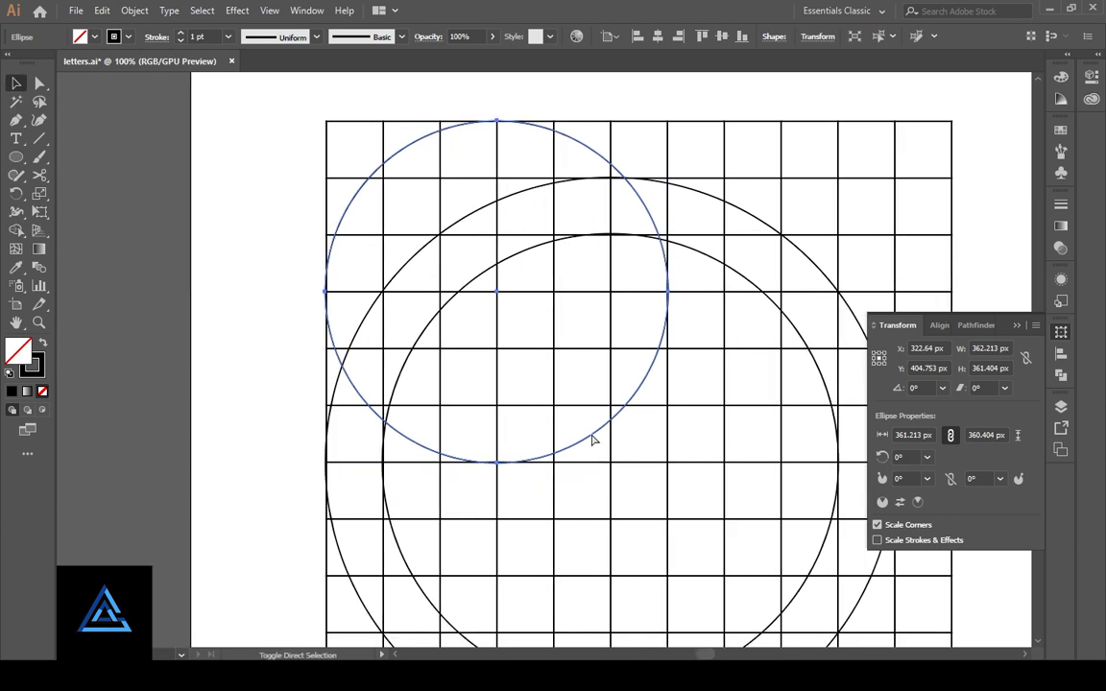
key("ctrl+f")
left_click_drag(668, 464, 476, 394)
left_click(424, 365)
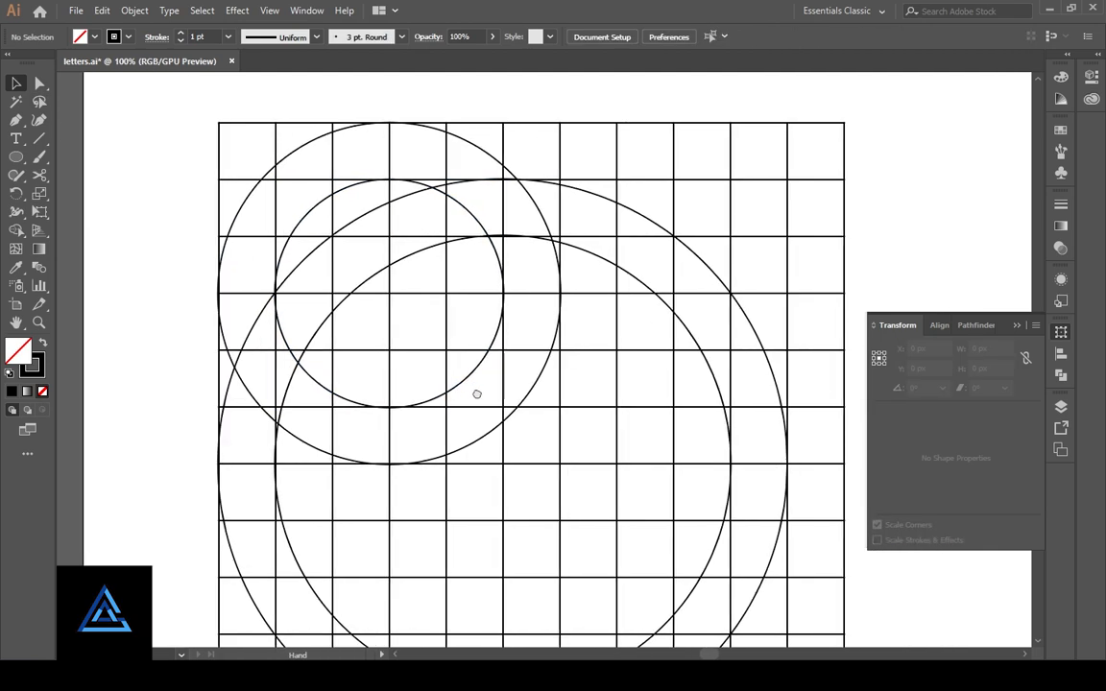
Duplicate the upper-left circle pair to the right and enlarge it until the outer circle spans seven grid squares
left_click(479, 371)
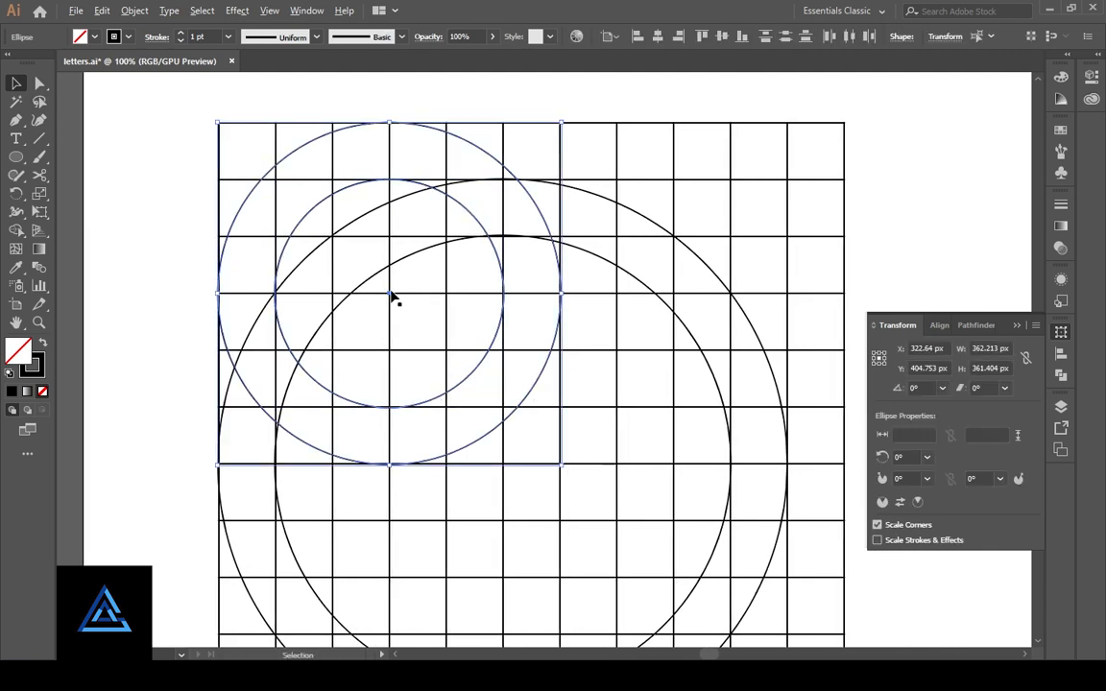
left_click_drag(390, 297, 619, 304)
key("ctrl+minus")
left_click_drag(502, 420, 463, 457)
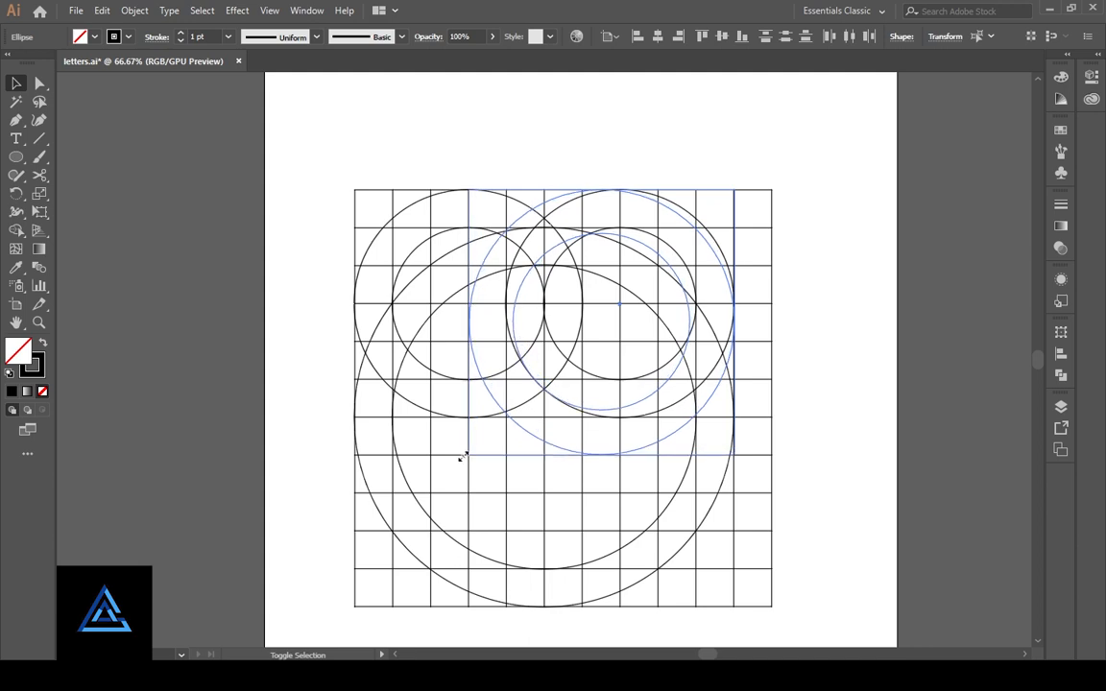
Resize the inner circle of the upper-right pair to five grid squares wide, concentric with its outer circle
left_click(564, 406)
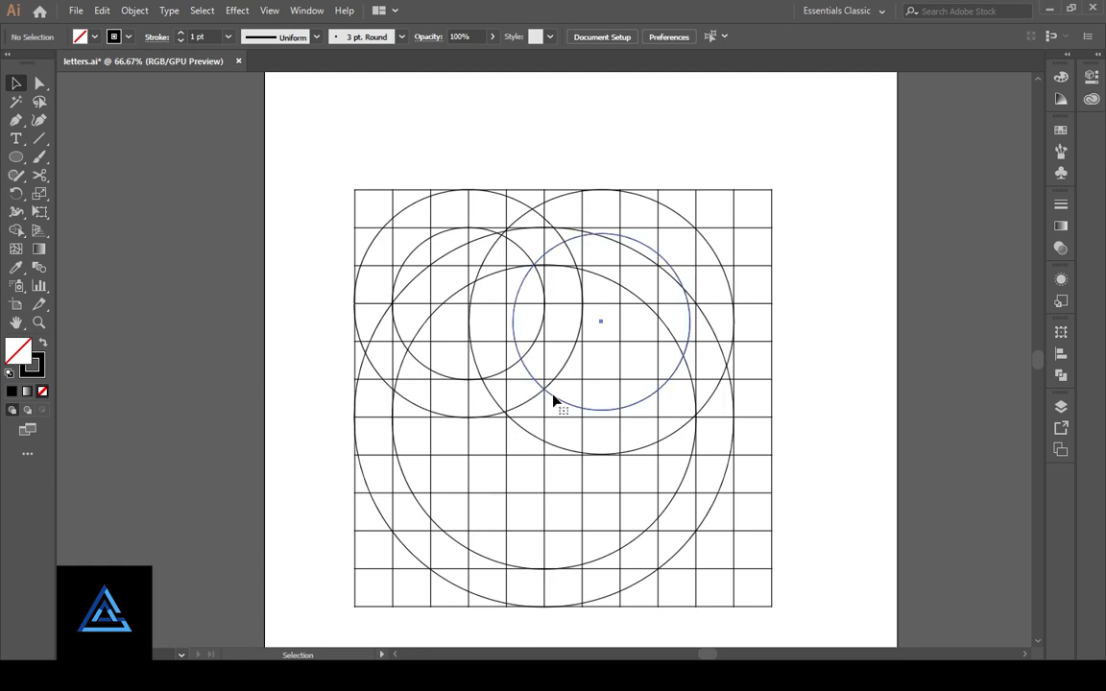
left_click(553, 396)
left_click_drag(513, 411, 507, 416)
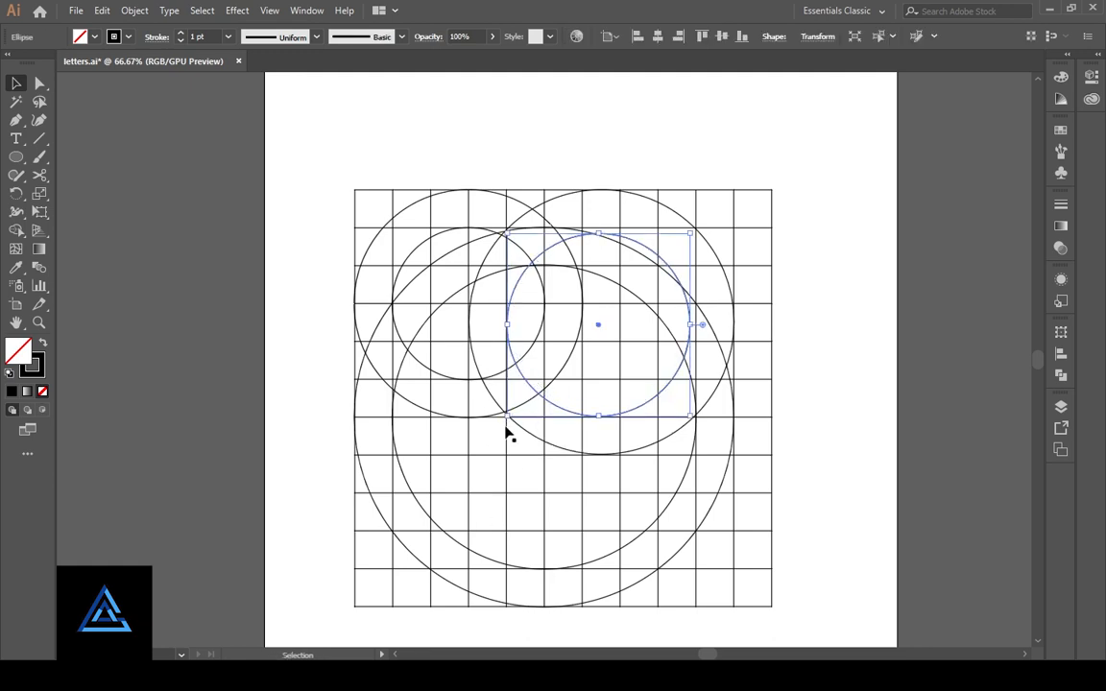
left_click_drag(691, 236, 696, 228)
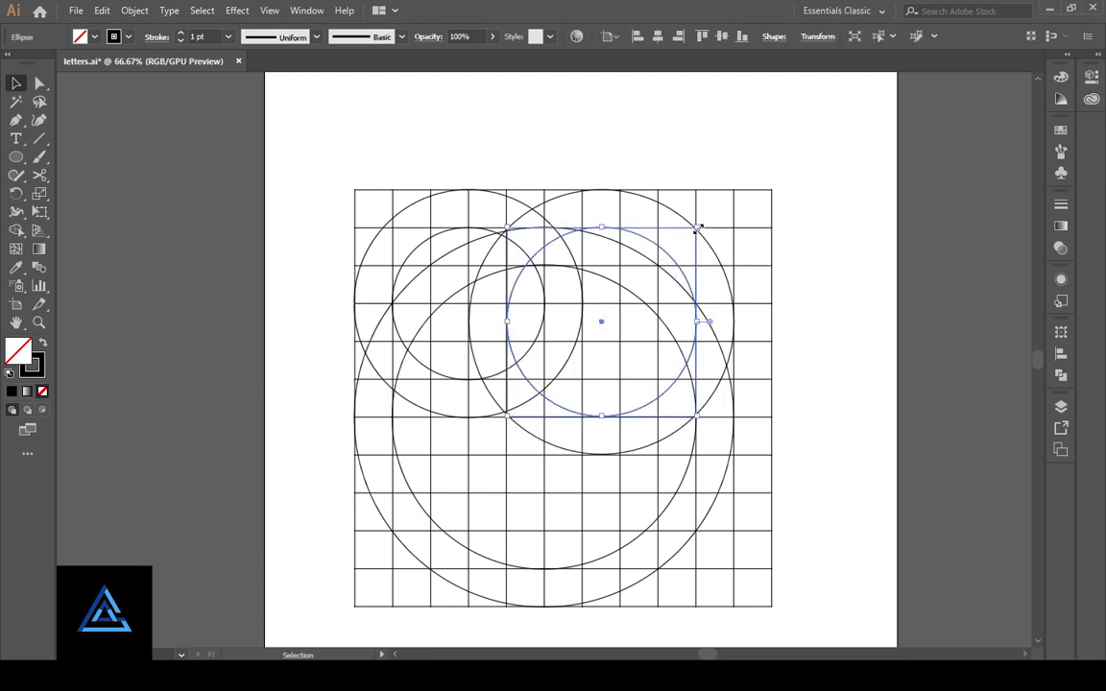
left_click_drag(509, 416, 508, 426)
left_click(597, 439)
left_click(601, 418)
left_click(601, 454, "shift")
Inspect up close how the circles of the upper-right pair meet the grid lines and the large circles
key("ctrl+plus")
key("ctrl+plus")
key("ctrl+plus")
left_click(426, 507)
key("ctrl+minus")
key("ctrl+minus")
left_click_drag(397, 373, 485, 418)
left_click_drag(742, 405, 510, 413)
scroll(511, 413, "up", 3)
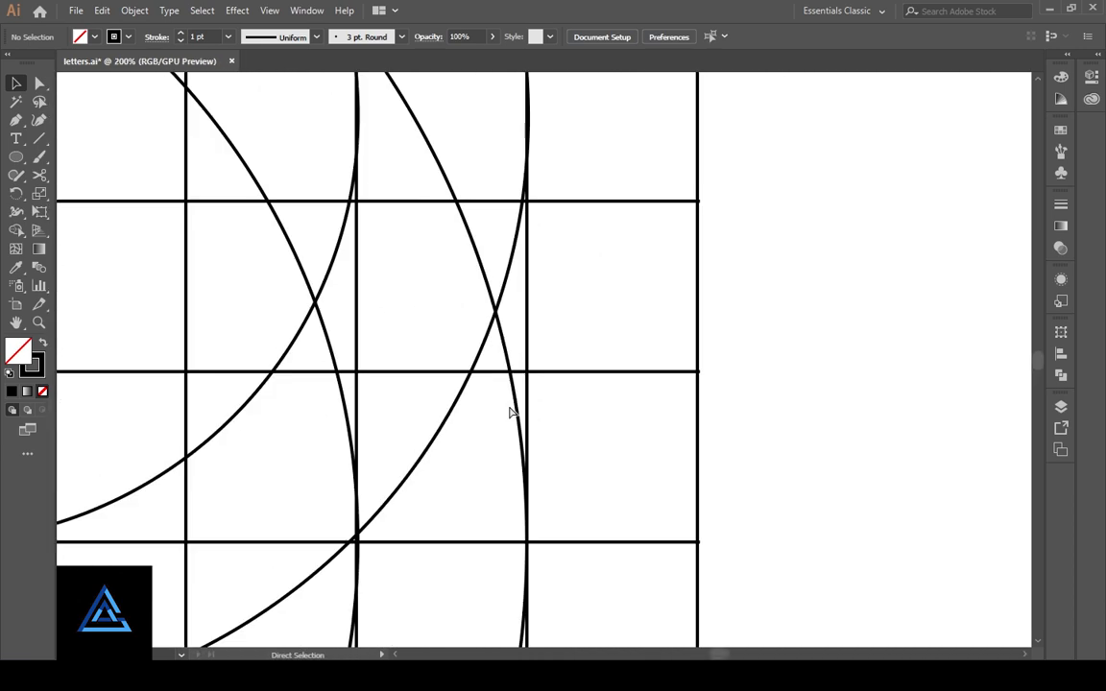
scroll(556, 498, "down", 4)
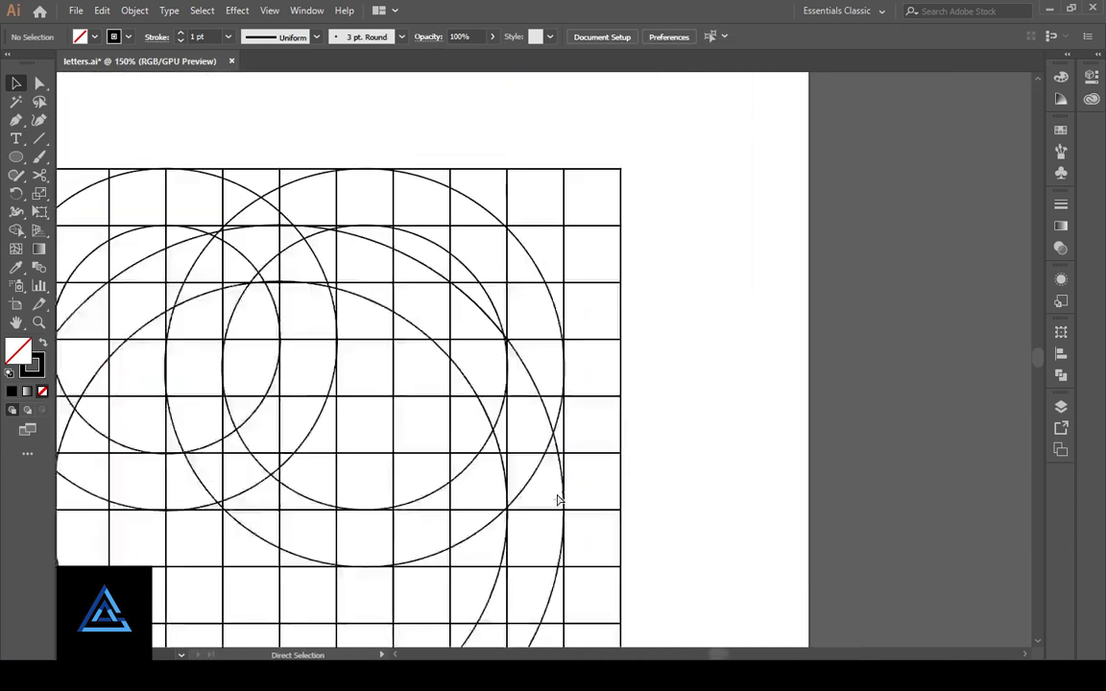
Select all the artwork and merge the regions along the left side and bottom of the large ring into one band with Shape Builder
left_click_drag(253, 164, 700, 595)
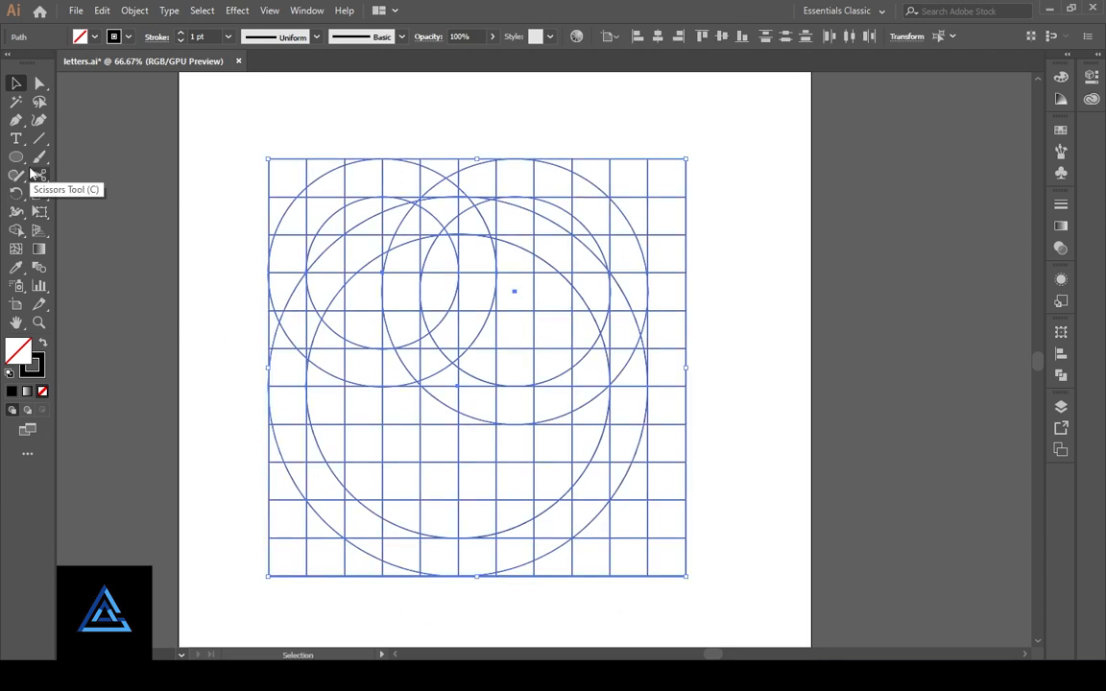
left_click(16, 230)
left_click_drag(293, 234, 285, 412)
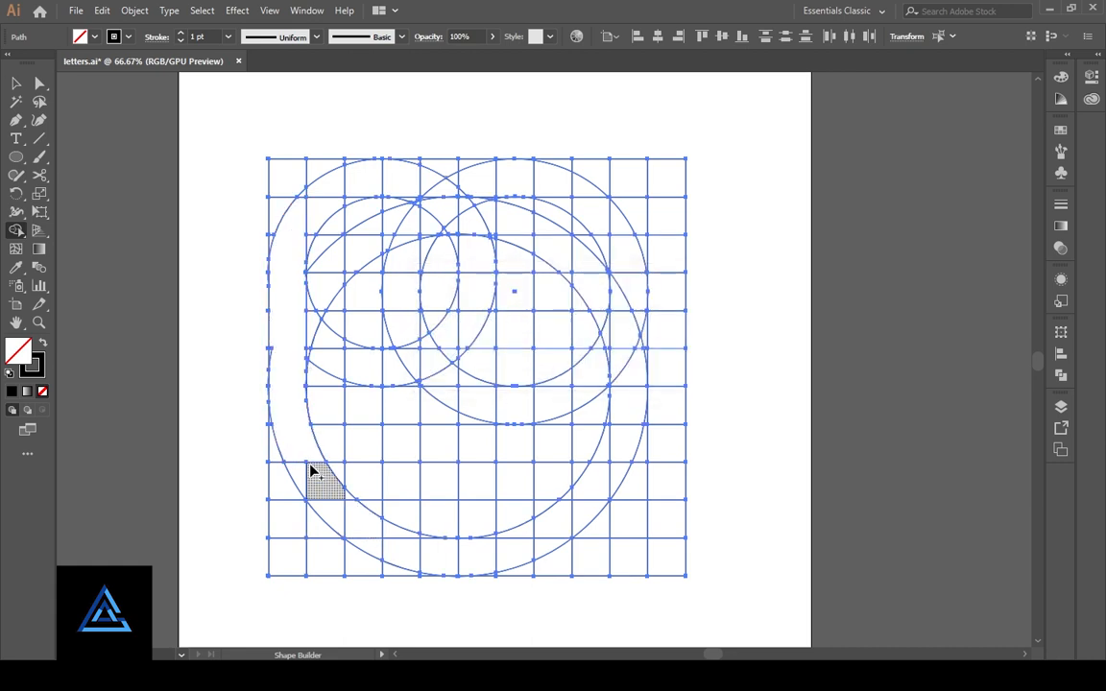
mouse_move(308, 451)
left_mouse_down()
mouse_move(380, 530)
mouse_move(460, 558)
mouse_move(521, 550)
left_mouse_up()
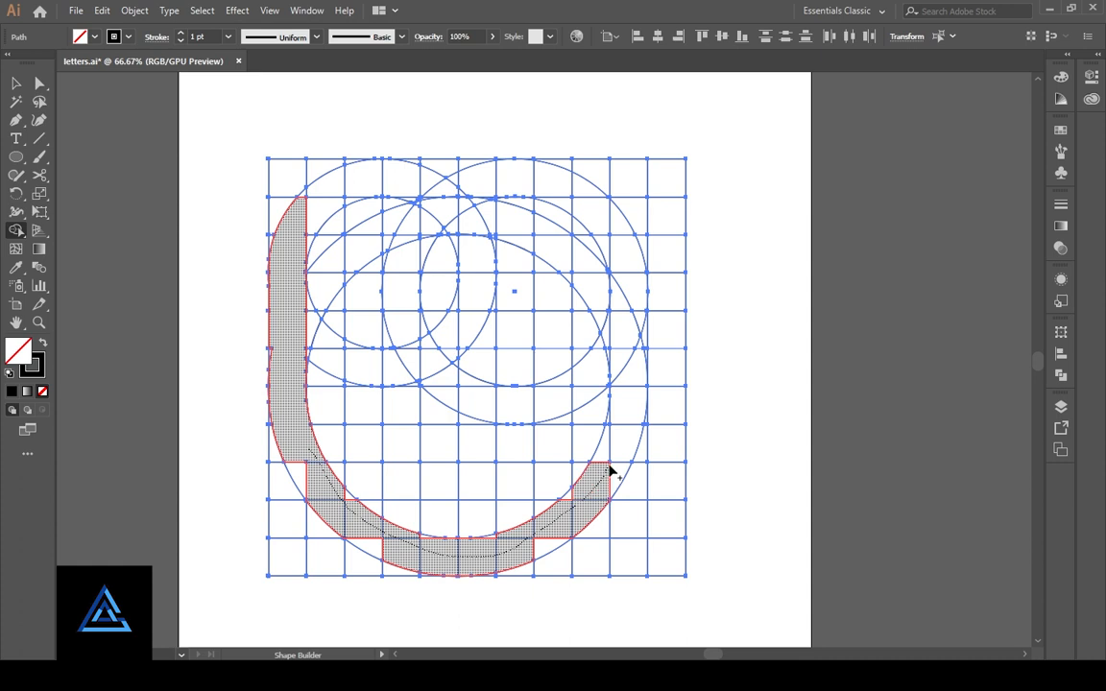
left_click_drag(611, 470, 597, 489)
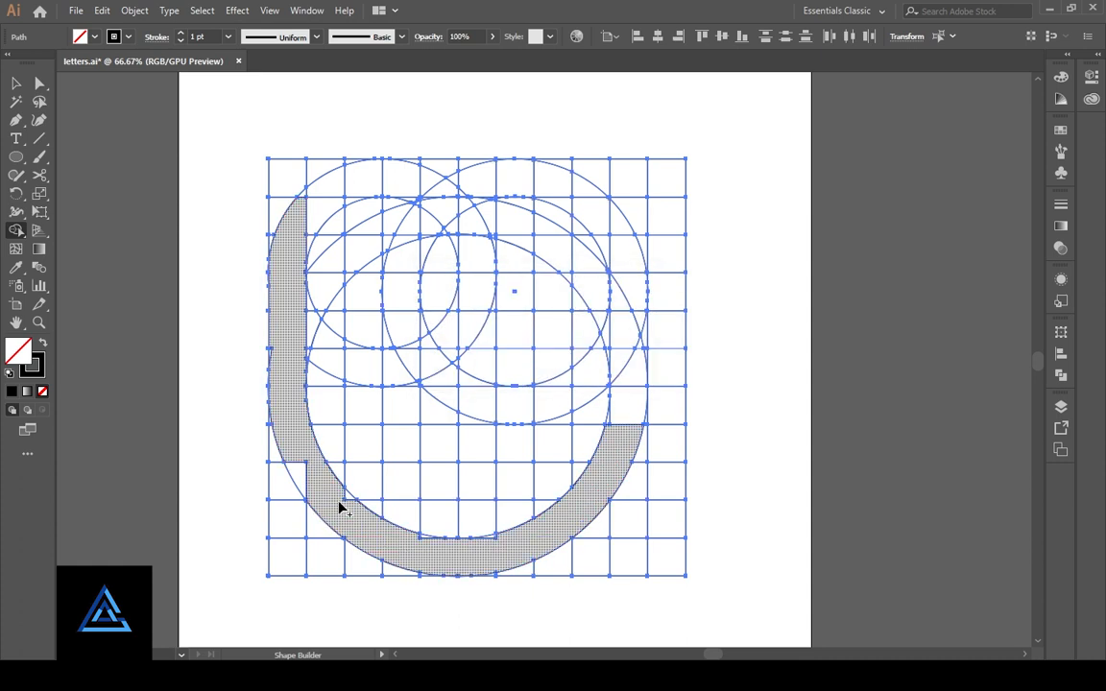
left_click(494, 544)
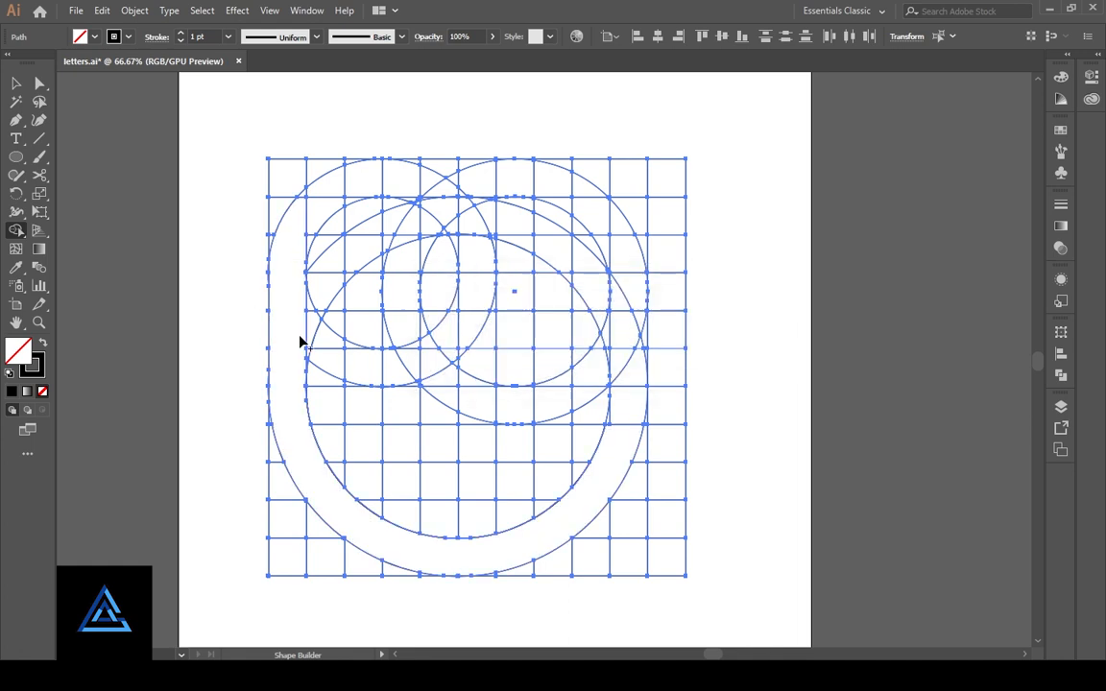
Extend the merged band over the top of the upper-left ring and down its right side
mouse_move(323, 212)
left_mouse_down()
mouse_move(353, 183)
mouse_move(391, 184)
left_mouse_up()
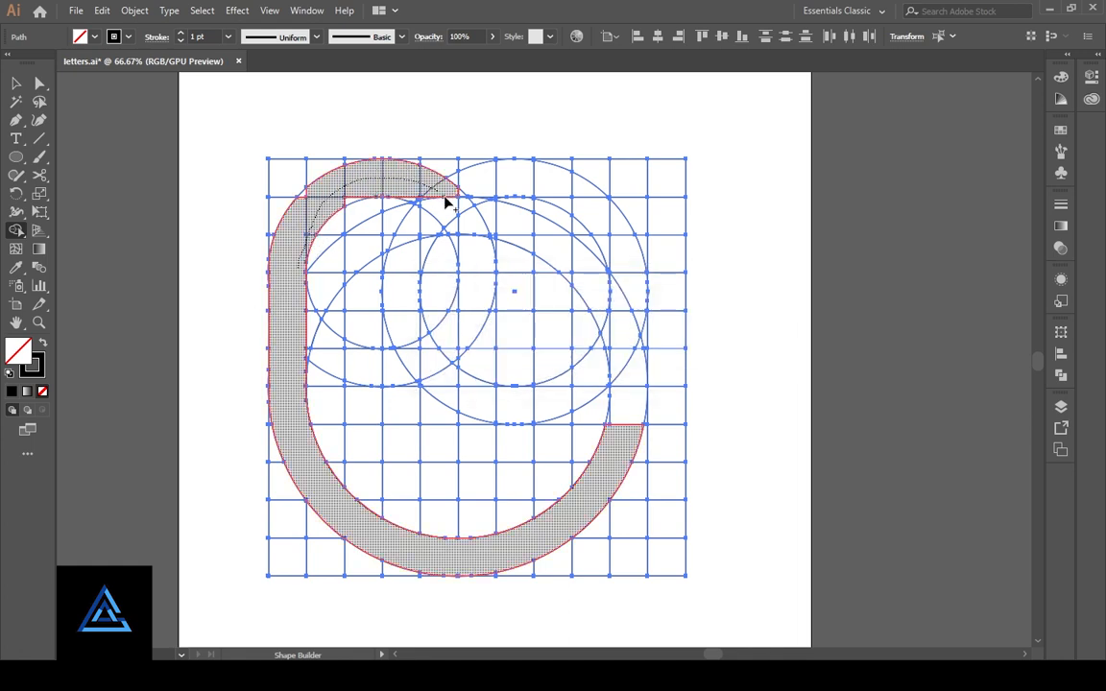
left_click_drag(480, 295, 481, 298)
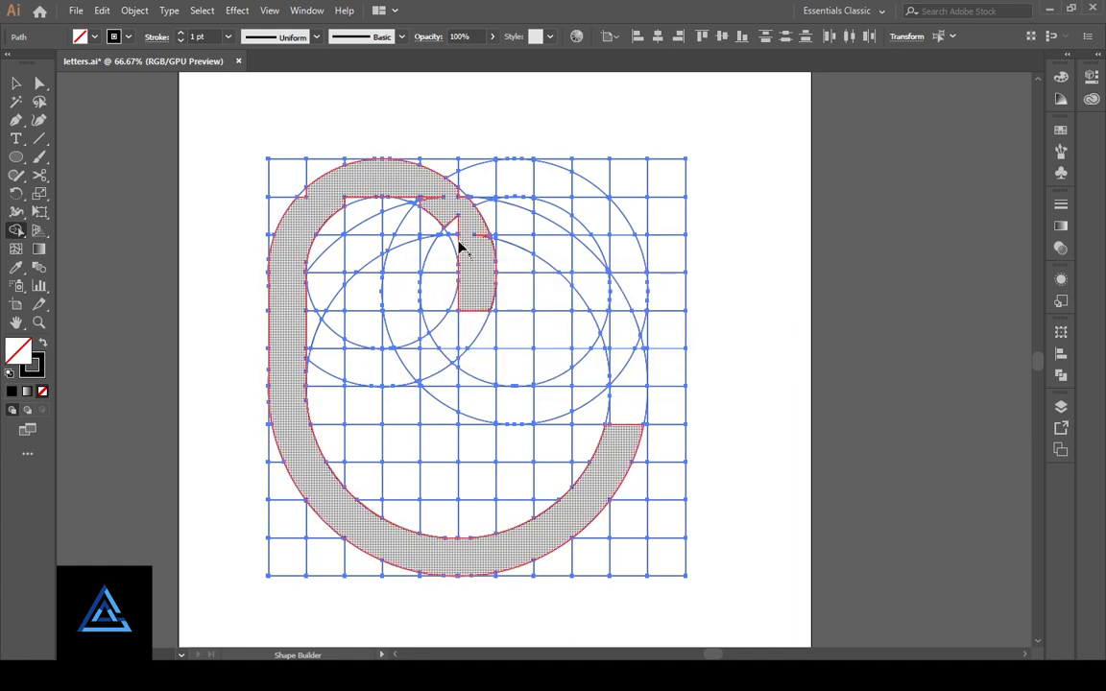
left_click_drag(419, 204, 402, 191)
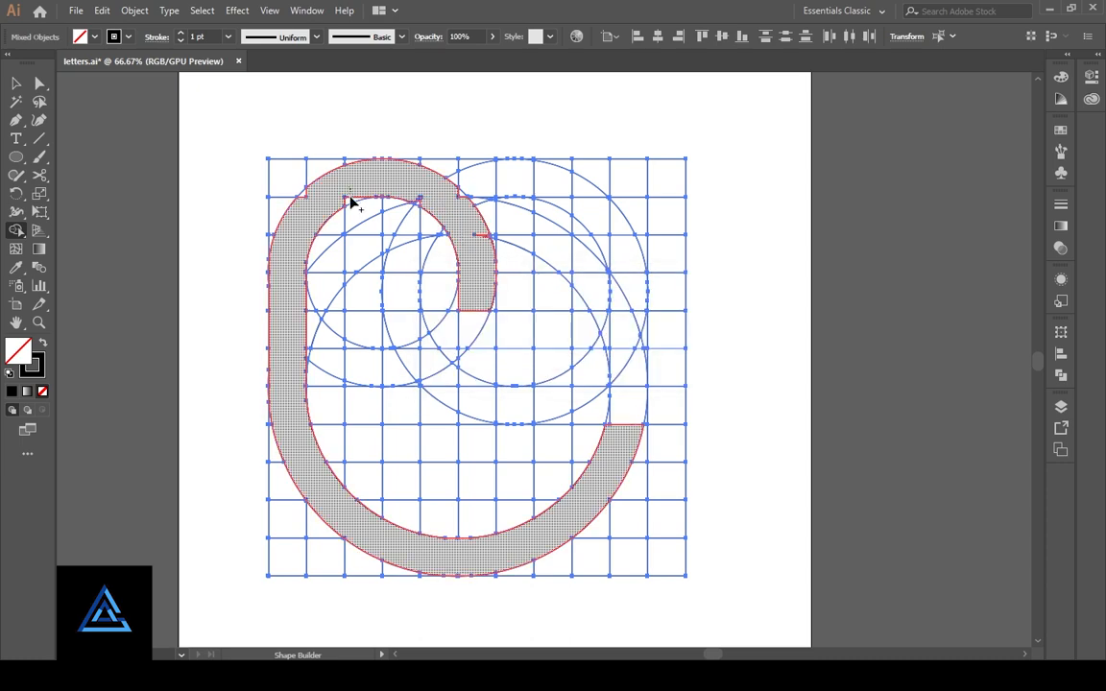
left_click(308, 199)
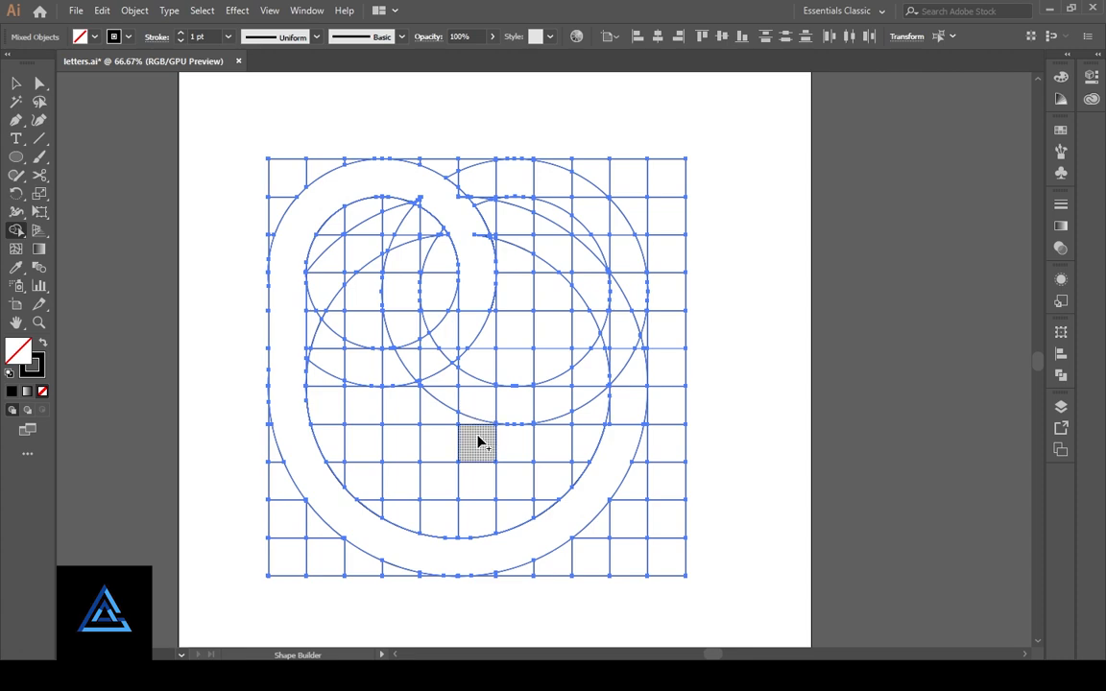
Merge two one-square-high horizontal bars into the band, and the vertical strip inside the letter into a stem with a curved top
mouse_move(479, 442)
left_mouse_down()
mouse_move(607, 449)
mouse_move(592, 429)
left_mouse_up()
left_click_drag(480, 293, 630, 298)
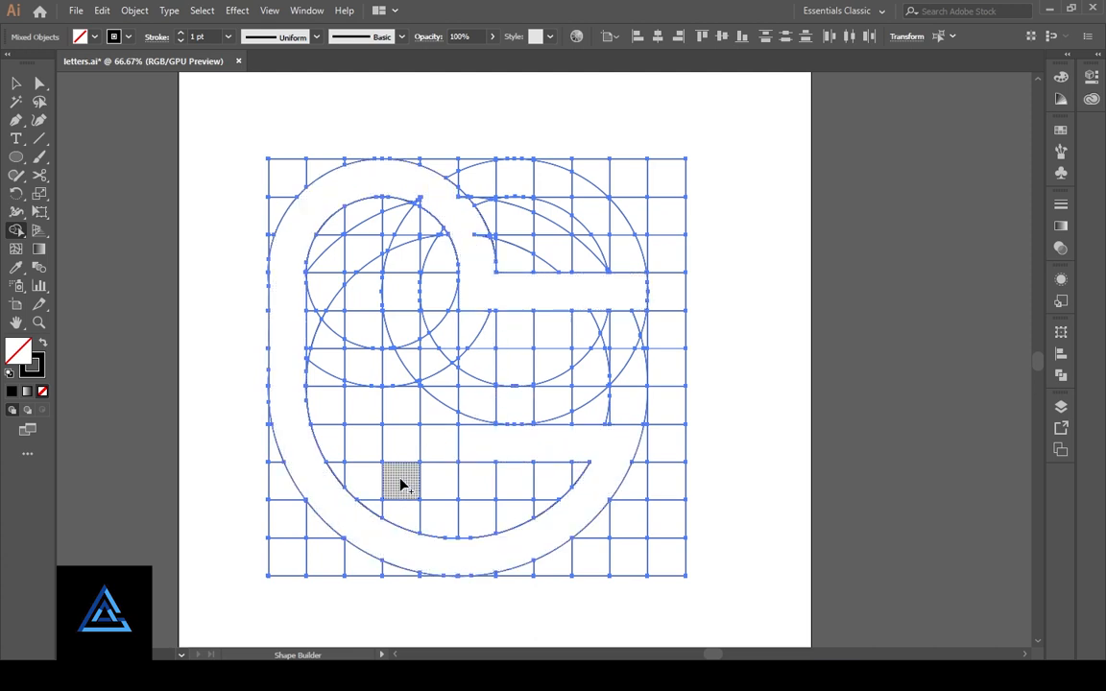
left_click_drag(401, 484, 401, 411)
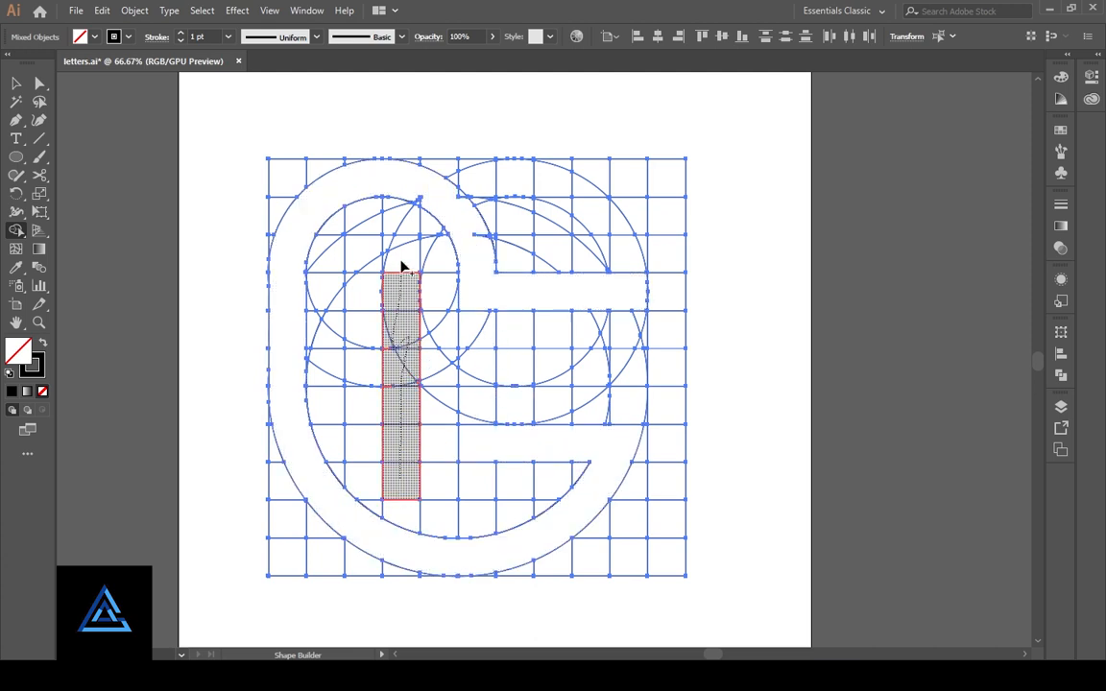
left_click_drag(403, 243, 404, 244)
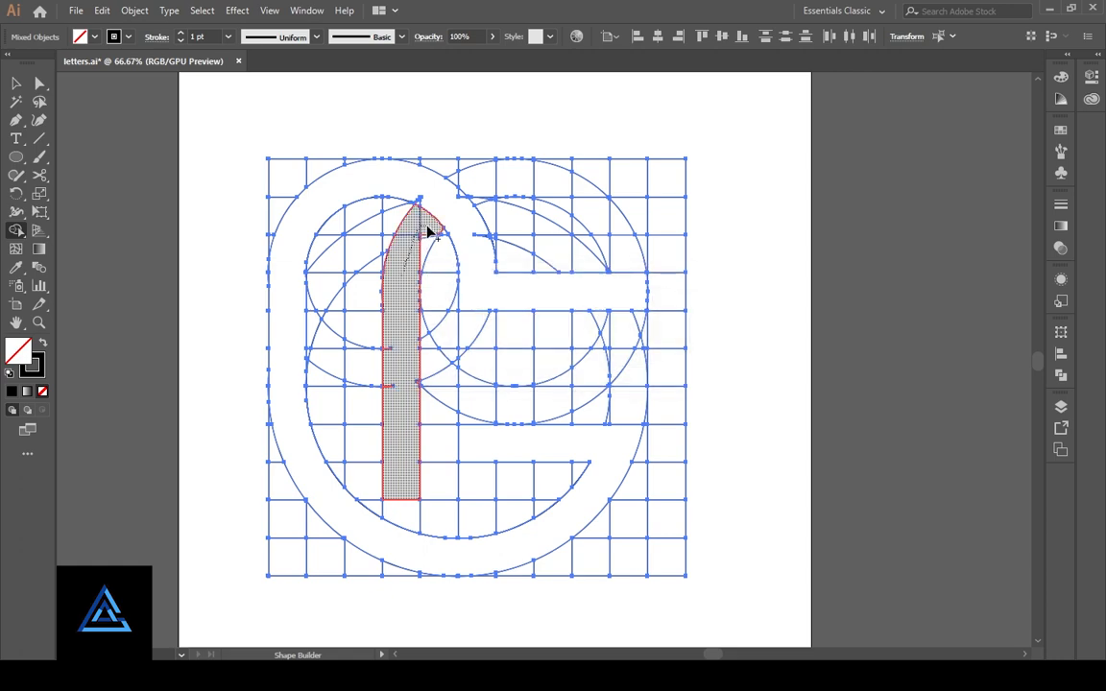
Merge the regions between the two upper-right circles into a curved arch starting at the upper-left ring
scroll(389, 296, "up", 4)
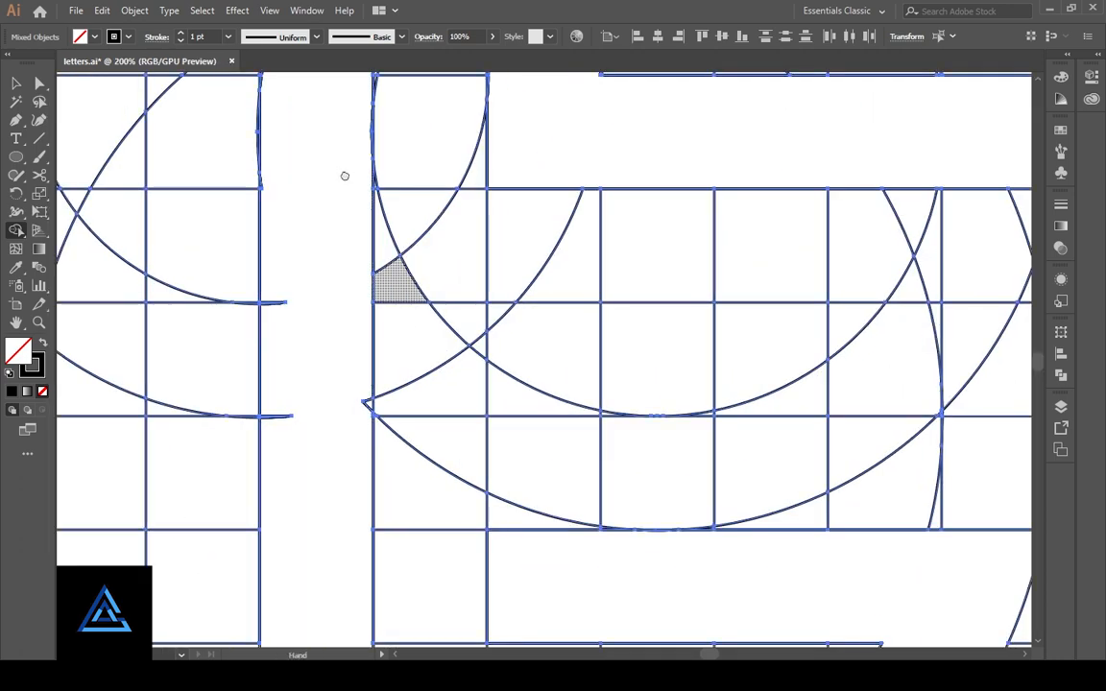
left_click_drag(384, 249, 380, 381)
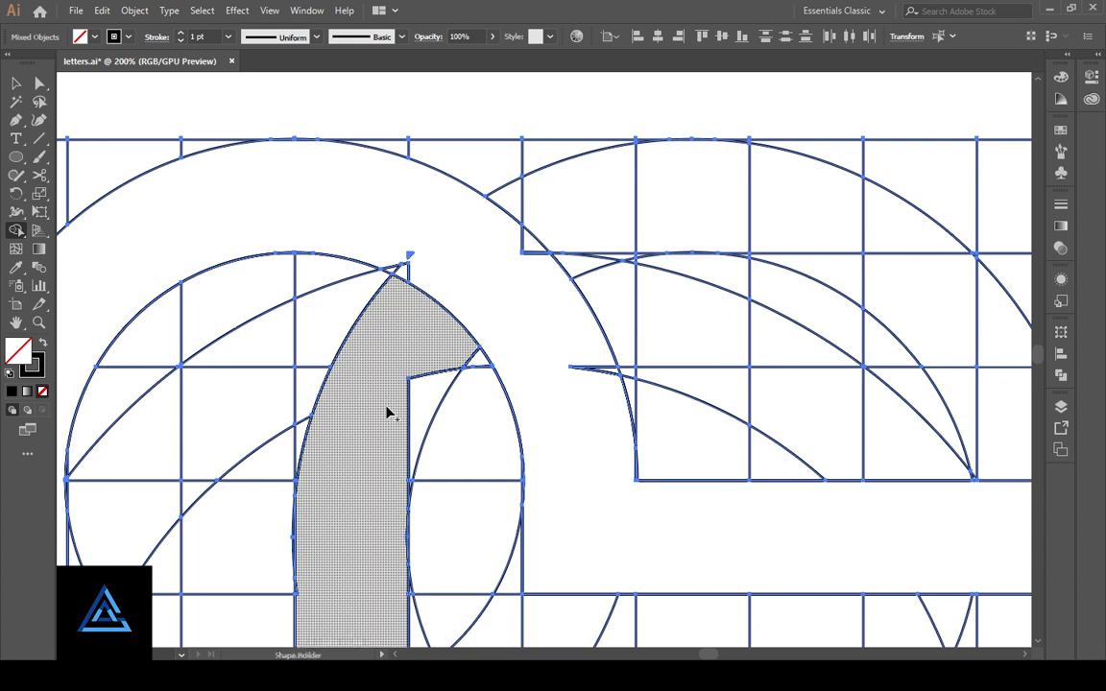
left_click_drag(587, 223, 311, 265)
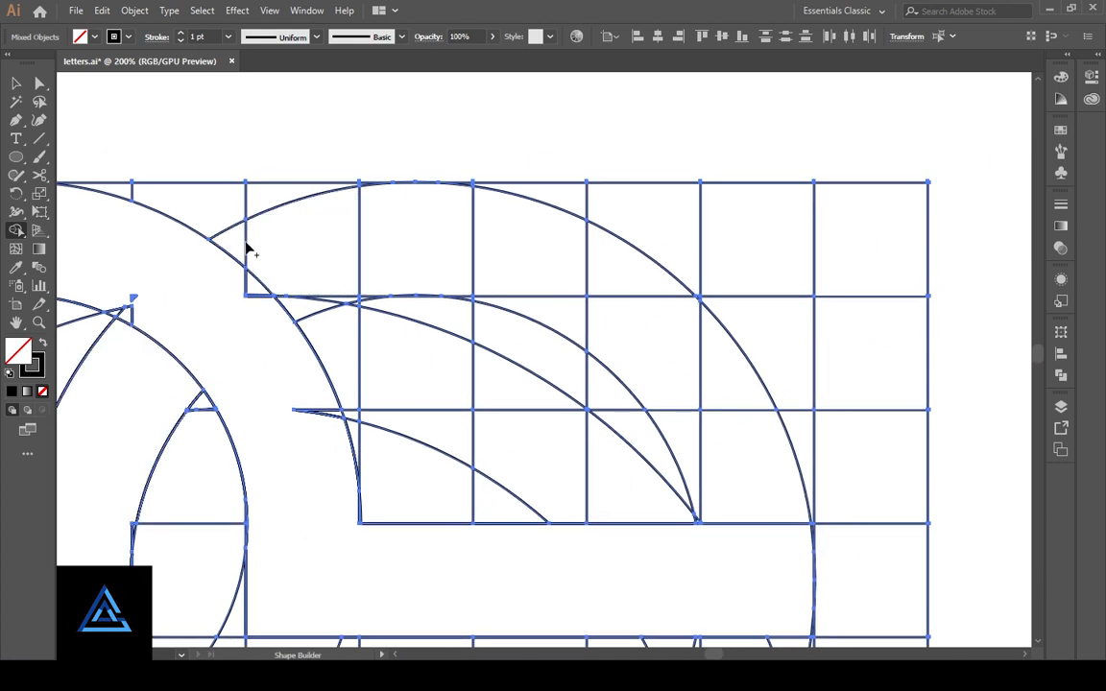
left_click_drag(243, 240, 262, 249)
mouse_move(307, 300)
left_mouse_down()
mouse_move(420, 258)
mouse_move(530, 281)
mouse_move(587, 314)
mouse_move(691, 436)
mouse_move(743, 460)
mouse_move(719, 383)
mouse_move(582, 261)
mouse_move(523, 262)
mouse_move(610, 282)
left_mouse_up()
left_click_drag(574, 294, 565, 315)
left_click_drag(448, 320, 401, 314)
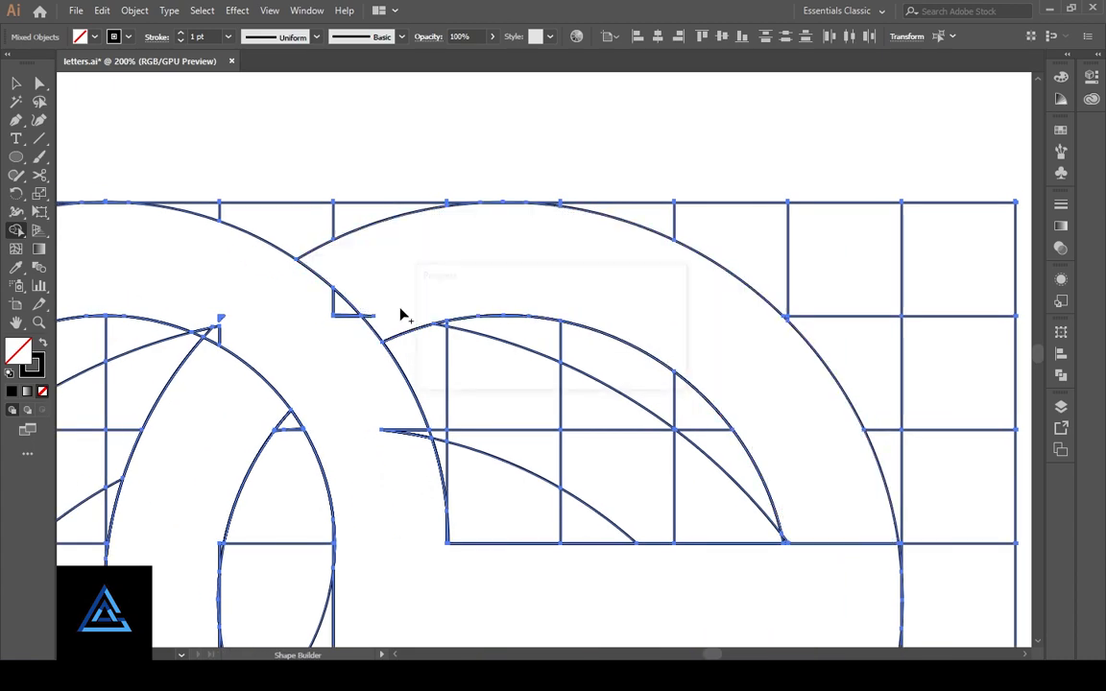
Merge the leftover small corner piece at the inner edge of the upper-left arch into the band
scroll(395, 329, "down", 3)
scroll(394, 328, "left", 3)
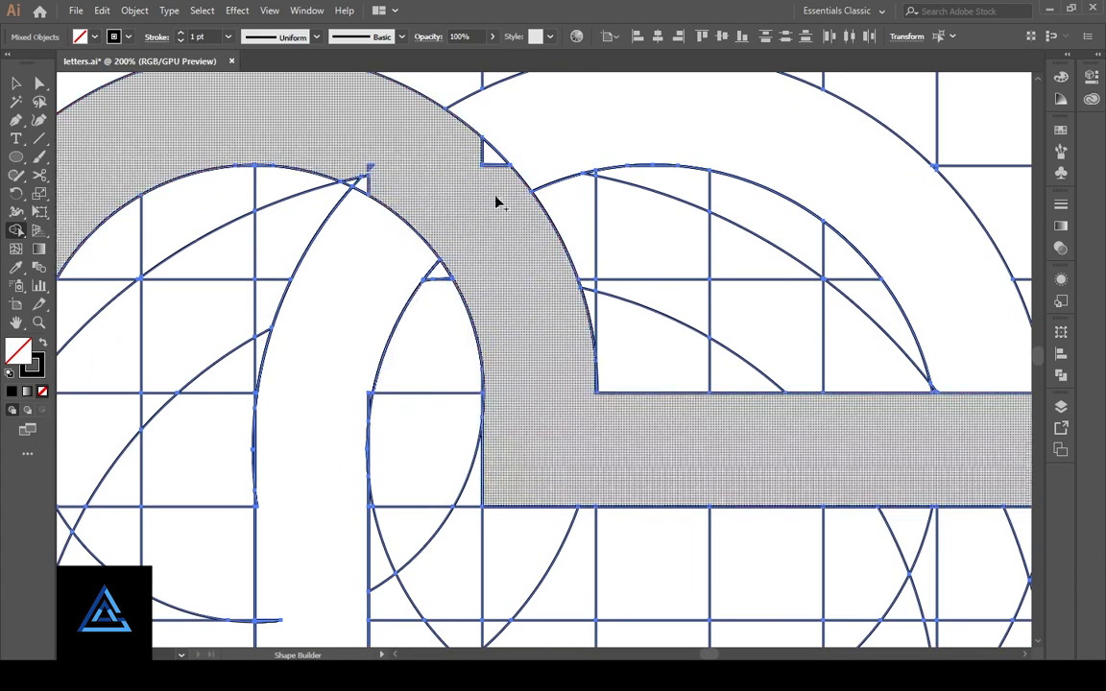
left_click(366, 177)
Merge the leftover slivers along both edges of the vertical stem into the stem shape
left_click_drag(337, 436, 383, 258)
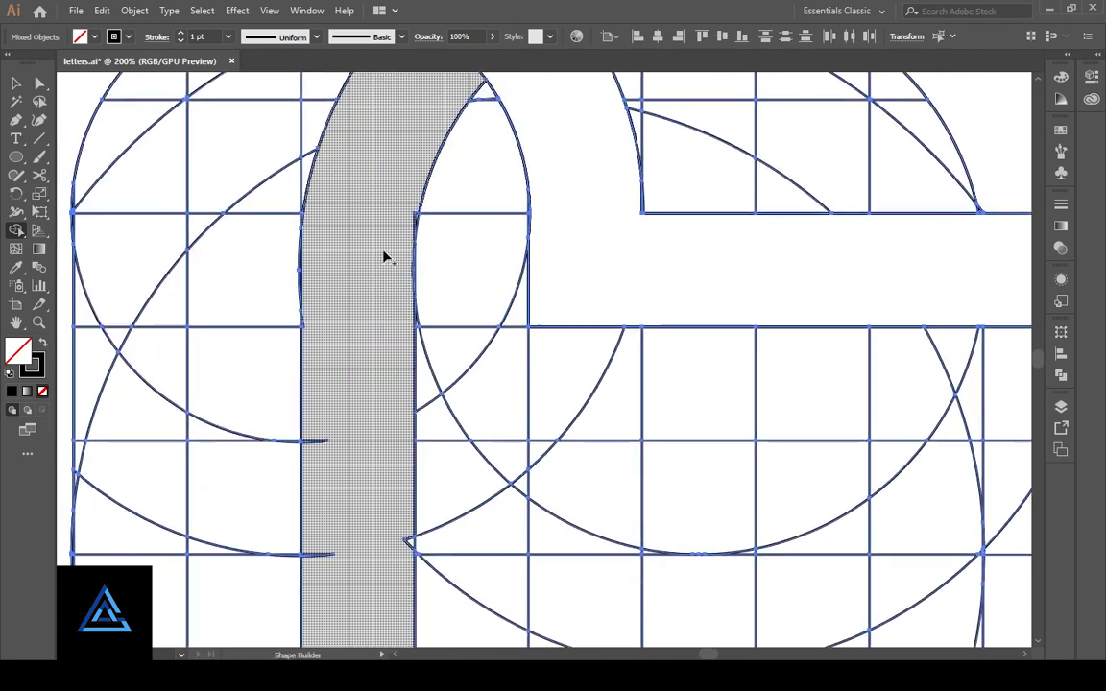
left_click_drag(338, 420, 354, 264)
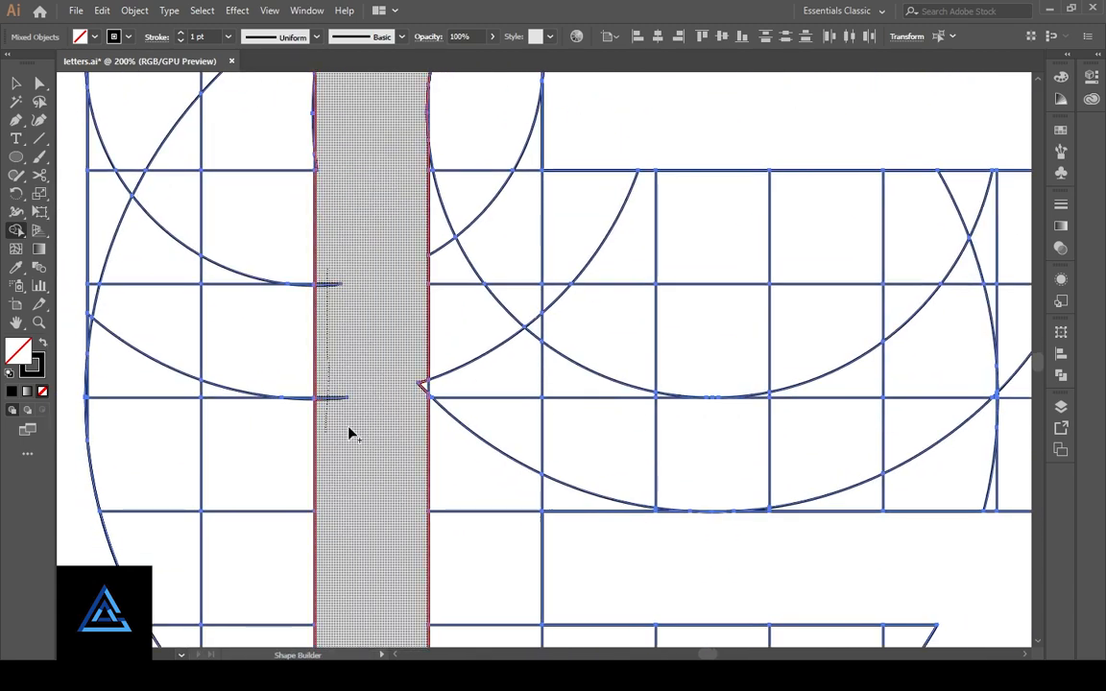
left_click_drag(420, 387, 423, 388)
left_click_drag(397, 255, 400, 378)
mouse_move(360, 548)
left_mouse_down()
mouse_move(367, 446)
mouse_move(398, 350)
left_mouse_up()
mouse_move(387, 599)
left_mouse_down()
mouse_move(402, 390)
mouse_move(282, 340)
left_mouse_up()
left_click_drag(849, 405, 840, 443)
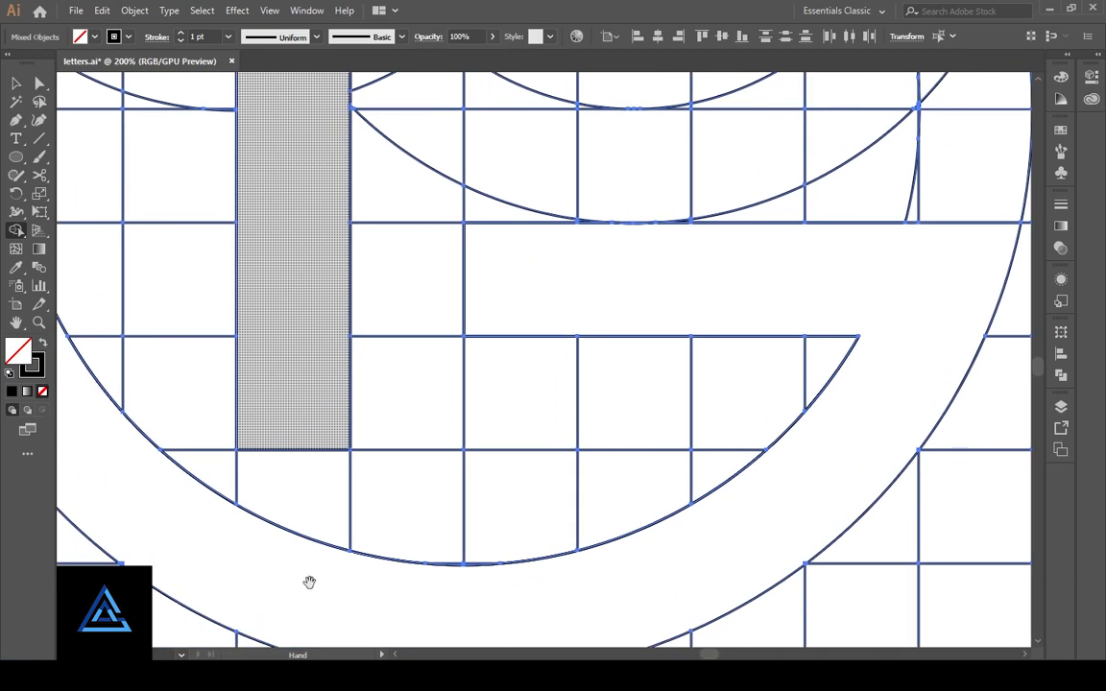
Swap fill and stroke, and fill the outer band, the inner stem and the upper-right arch with black
mouse_move(278, 572)
left_mouse_down()
mouse_move(357, 419)
mouse_move(592, 554)
left_mouse_up()
mouse_move(346, 346)
left_mouse_down()
mouse_move(424, 569)
mouse_move(389, 323)
mouse_move(373, 343)
left_mouse_up()
left_click_drag(349, 285, 384, 510)
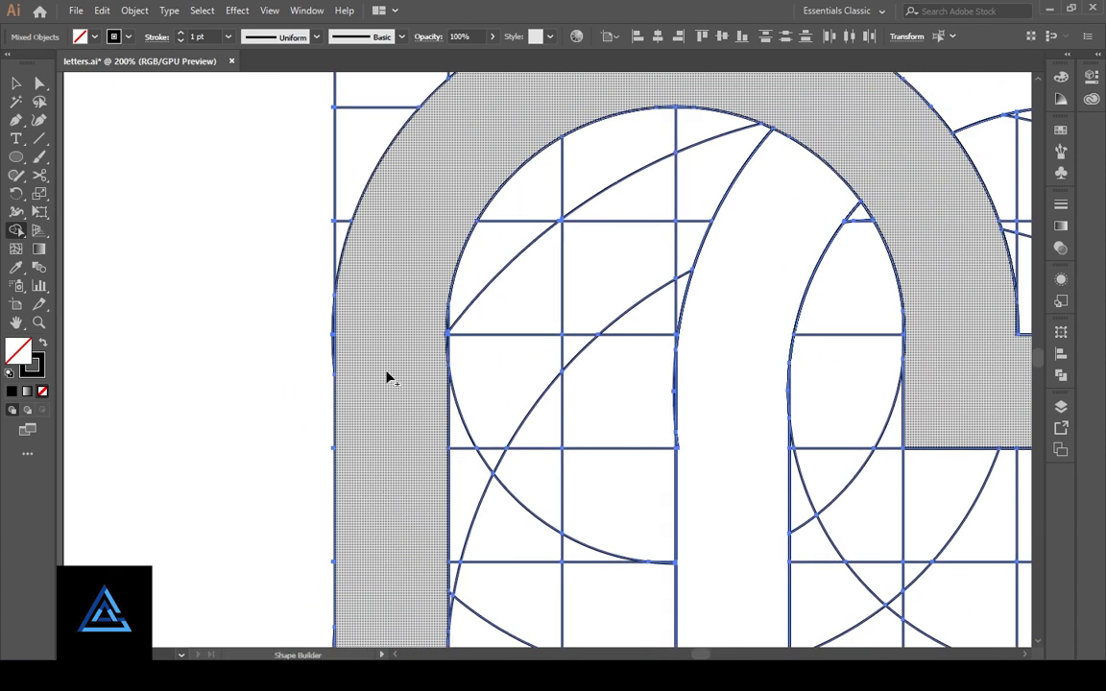
left_click_drag(412, 298, 326, 267)
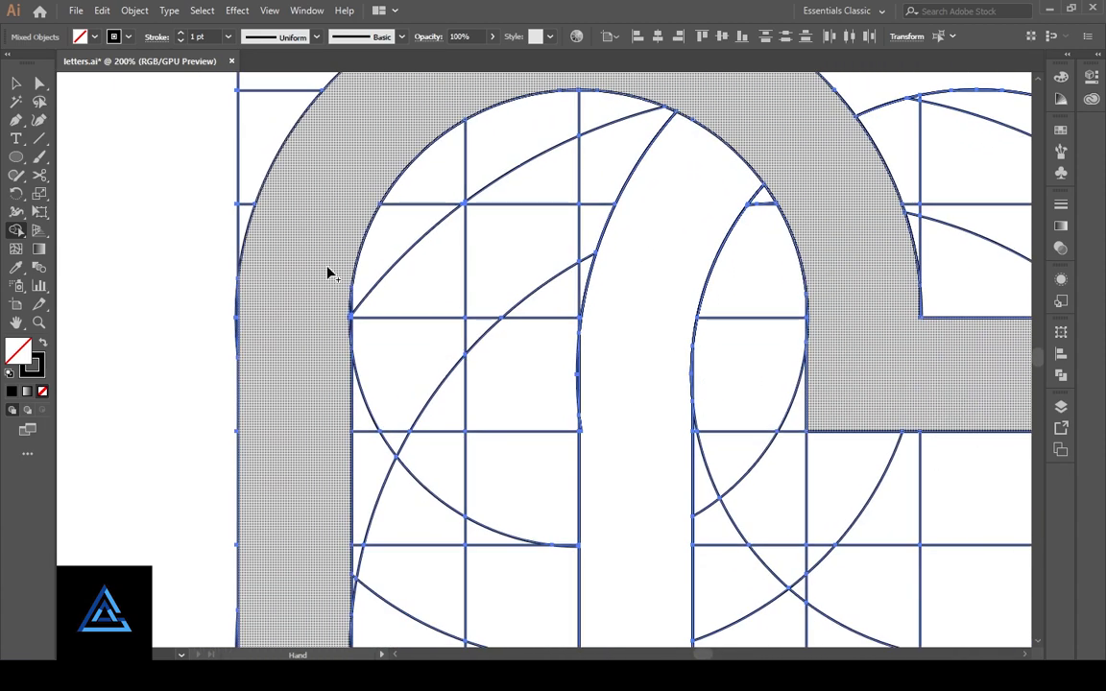
left_click(42, 342)
left_click(284, 378)
left_click(648, 481)
mouse_move(647, 429)
left_mouse_down()
mouse_move(557, 476)
mouse_move(466, 495)
mouse_move(479, 407)
mouse_move(673, 483)
left_mouse_up()
left_click(702, 166)
Merge the thin slivers along both edges of the stem, where its vertical part starts to curve, into the black stem
key("z")
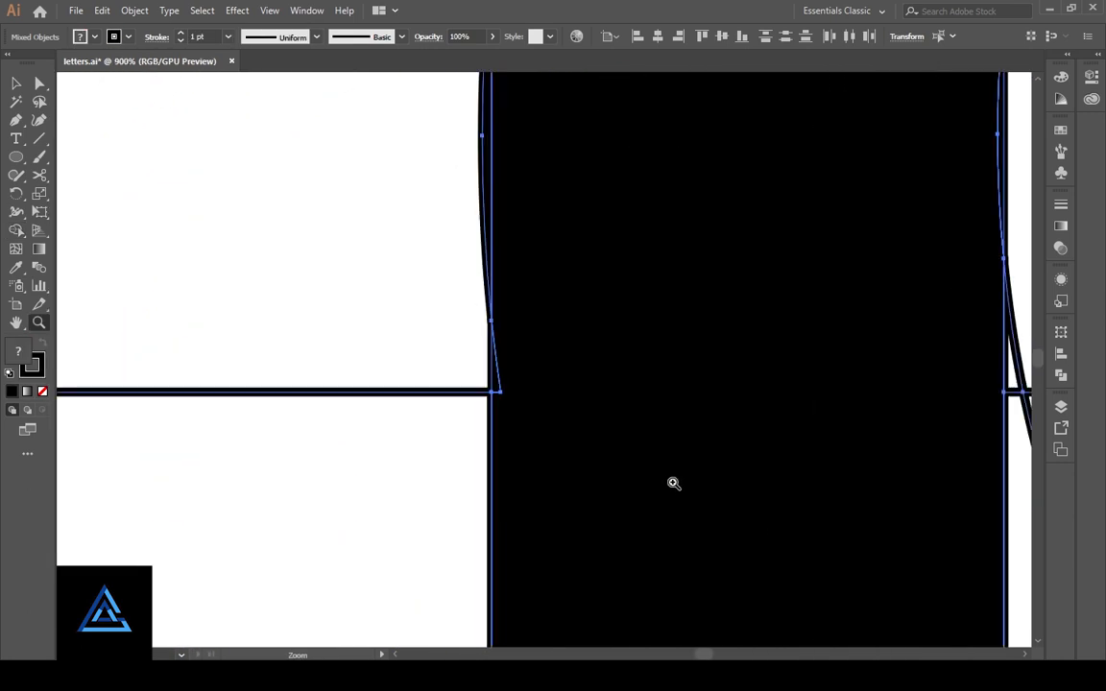
left_click(16, 232)
left_click_drag(539, 415, 496, 387)
left_click_drag(713, 409, 495, 543)
mouse_move(609, 342)
left_mouse_down()
mouse_move(473, 467)
mouse_move(403, 466)
left_mouse_up()
left_click_drag(481, 488, 490, 485)
left_click_drag(564, 413, 595, 408)
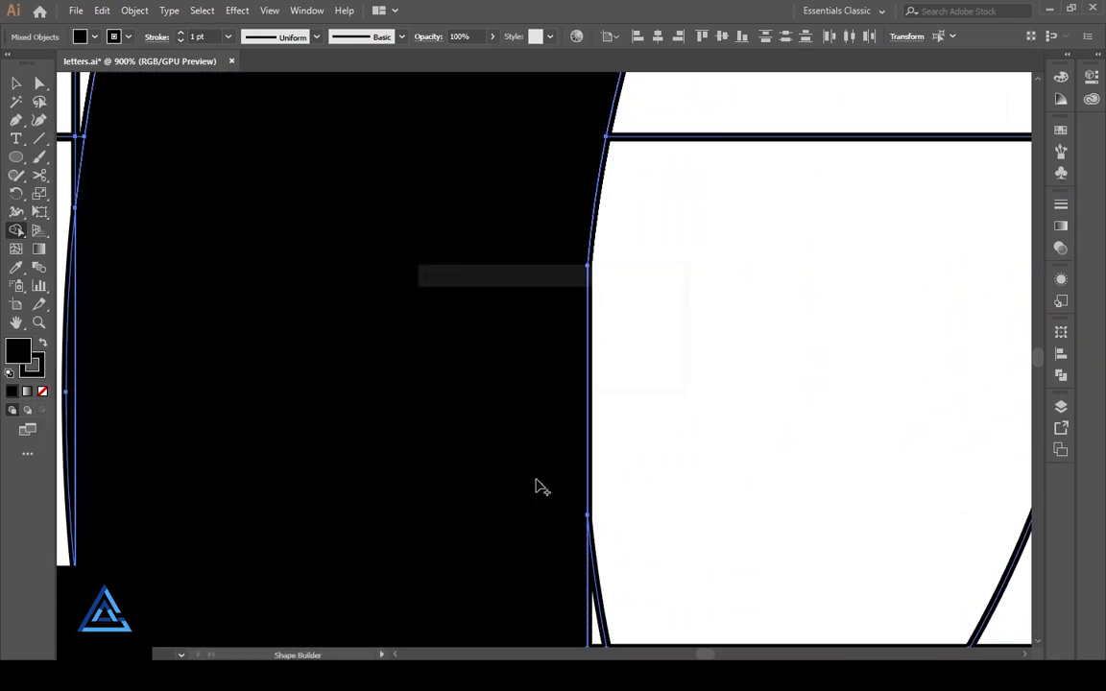
left_click_drag(504, 514, 525, 516)
key("ctrl+minus")
key("ctrl+minus")
key("ctrl+minus")
key("ctrl+minus")
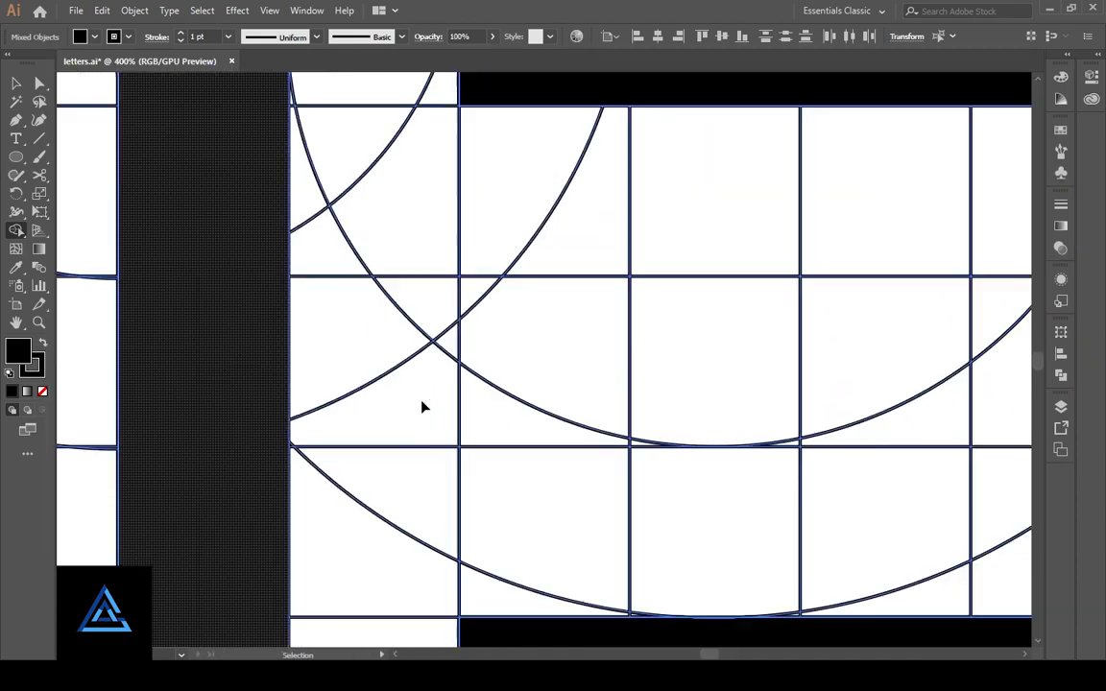
Merge the slivers on the inner edge of the band's left vertical part into the band
left_click_drag(336, 323, 578, 436)
key("z")
left_click_drag(376, 243, 512, 254)
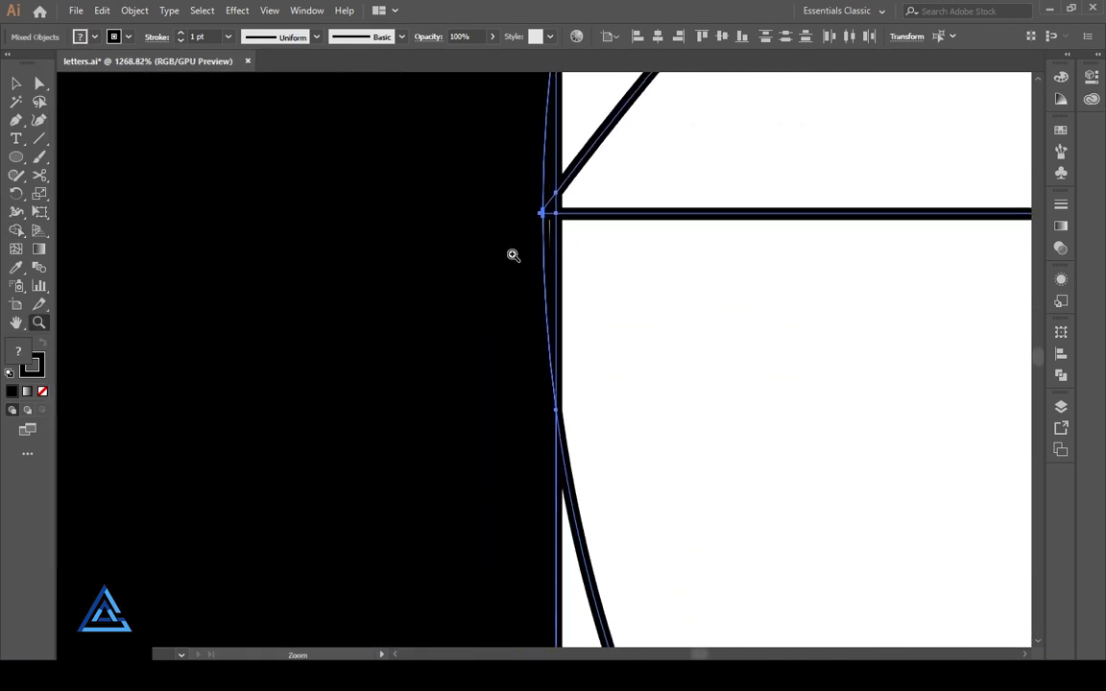
left_click(16, 231)
left_click_drag(538, 190, 550, 238)
Merge the thin sliver at the peak of the upper-left arch into the black band
left_click_drag(390, 276, 624, 277)
left_click_drag(445, 262, 698, 317)
left_click_drag(667, 125, 562, 461)
left_click_drag(622, 219, 492, 464)
left_click_drag(746, 221, 530, 403)
left_click_drag(720, 163, 531, 429)
left_click_drag(796, 201, 579, 366)
left_click_drag(767, 220, 510, 407)
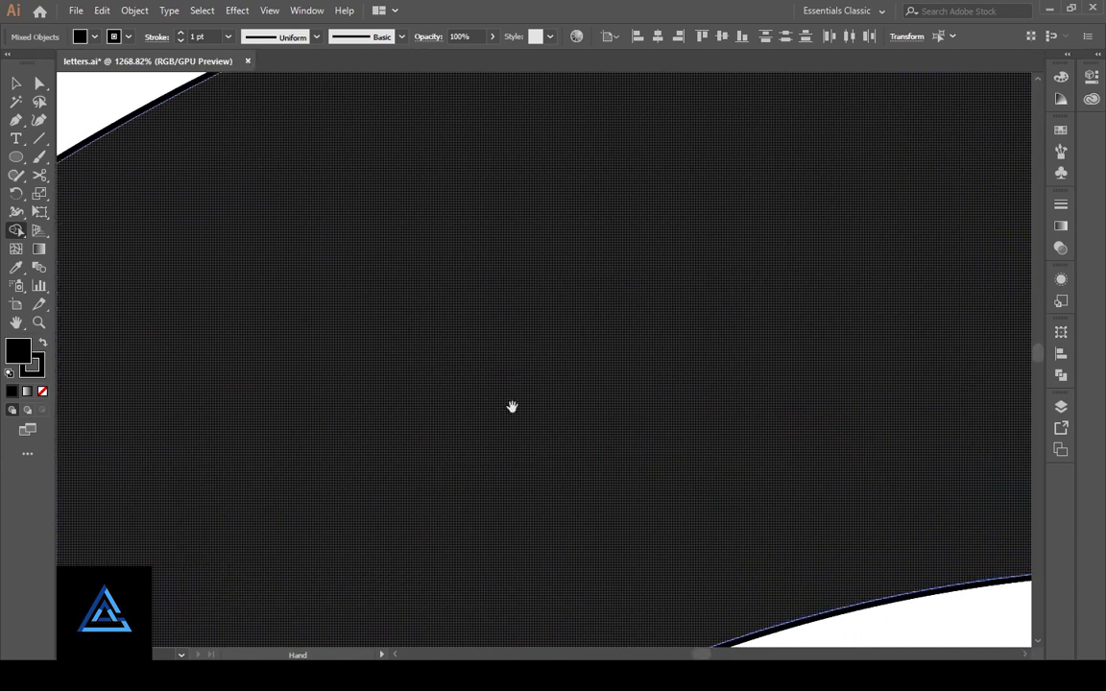
key("ctrl+minus")
key("ctrl+minus")
key("ctrl+minus")
key("ctrl+minus")
key("ctrl+minus")
key("ctrl+minus")
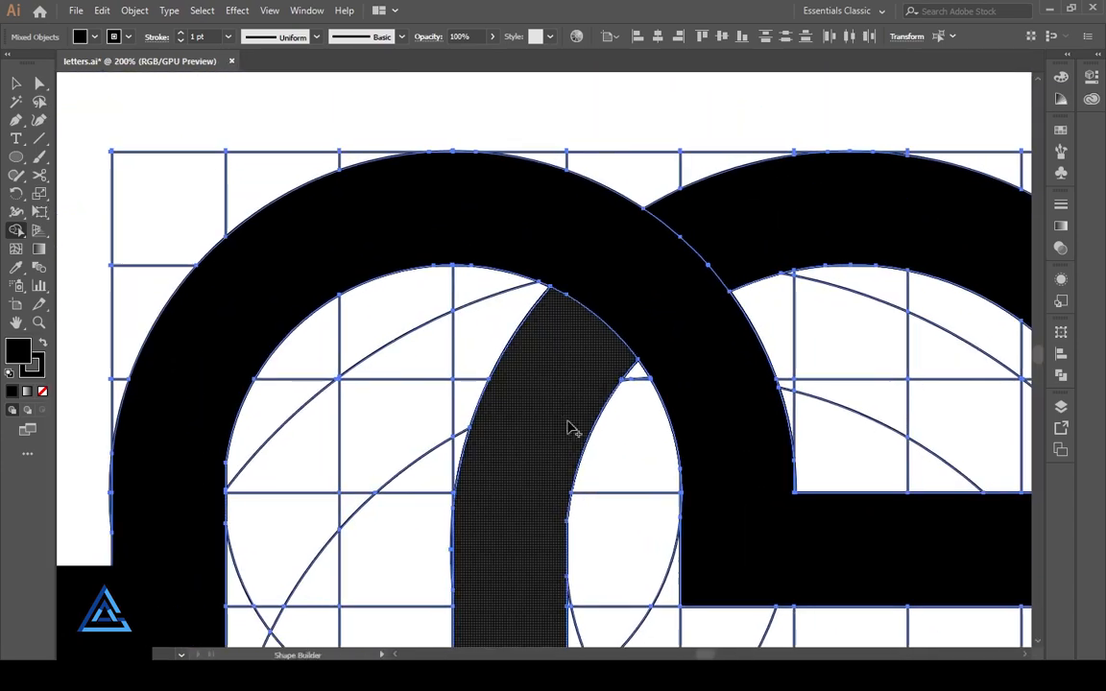
key("z")
left_click_drag(435, 255, 772, 518)
left_click_drag(541, 286, 531, 536)
left_click_drag(545, 280, 613, 486)
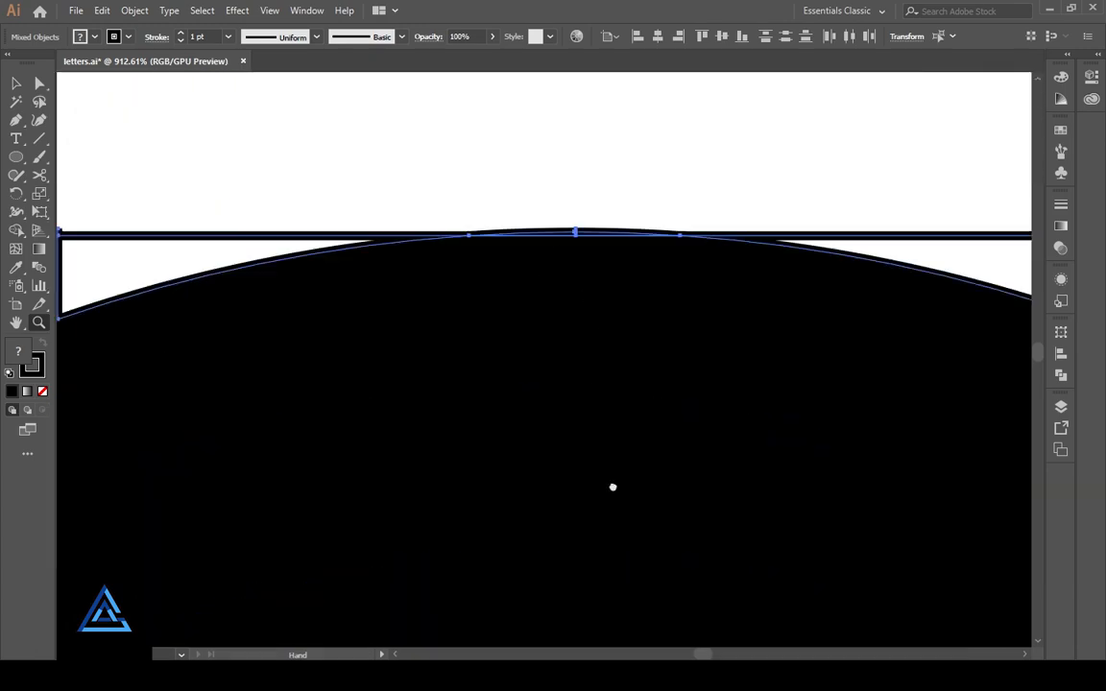
left_click(17, 231)
left_click_drag(574, 255, 585, 240)
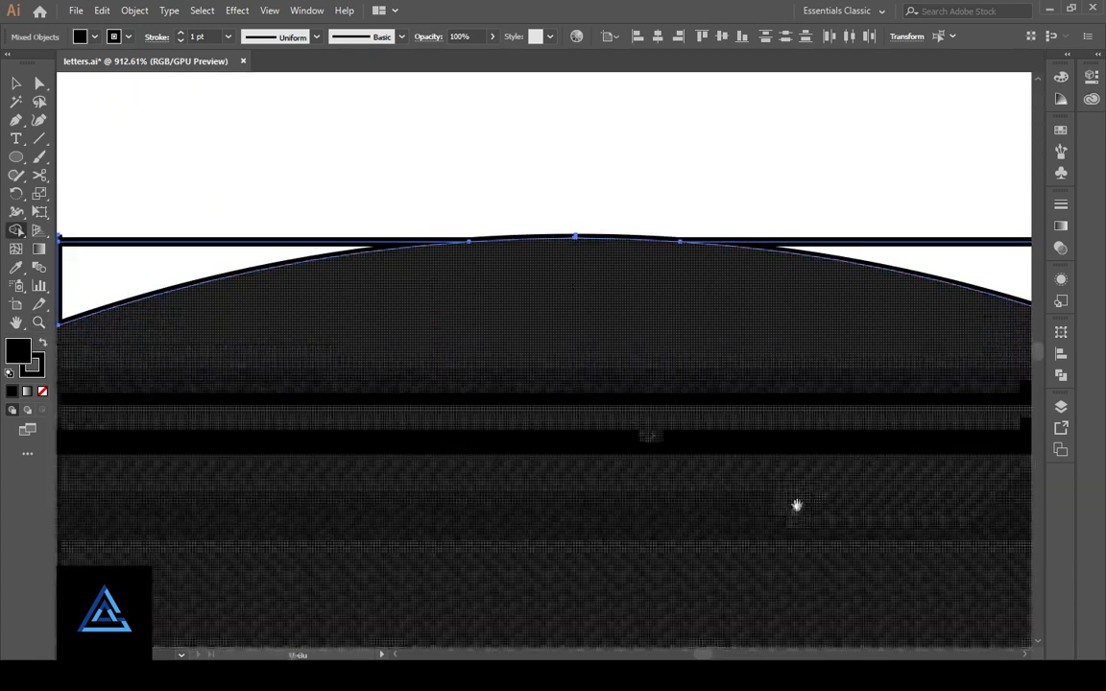
Merge the thin sliver at the peak of the upper-right arch into the arch shape
left_click_drag(797, 506, 413, 318)
left_click_drag(778, 508, 586, 450)
left_click_drag(797, 585, 568, 327)
left_click_drag(796, 557, 513, 185)
left_click_drag(706, 466, 528, 614)
left_click_drag(614, 249, 681, 576)
left_click_drag(758, 249, 450, 585)
left_click_drag(797, 413, 404, 452)
left_click_drag(453, 236, 464, 210)
Merge the small corner slivers at the right end of the upper horizontal bar into the band
left_click_drag(566, 638, 573, 407)
left_click_drag(894, 469, 355, 341)
left_click_drag(945, 538, 376, 413)
left_click_drag(626, 624, 540, 311)
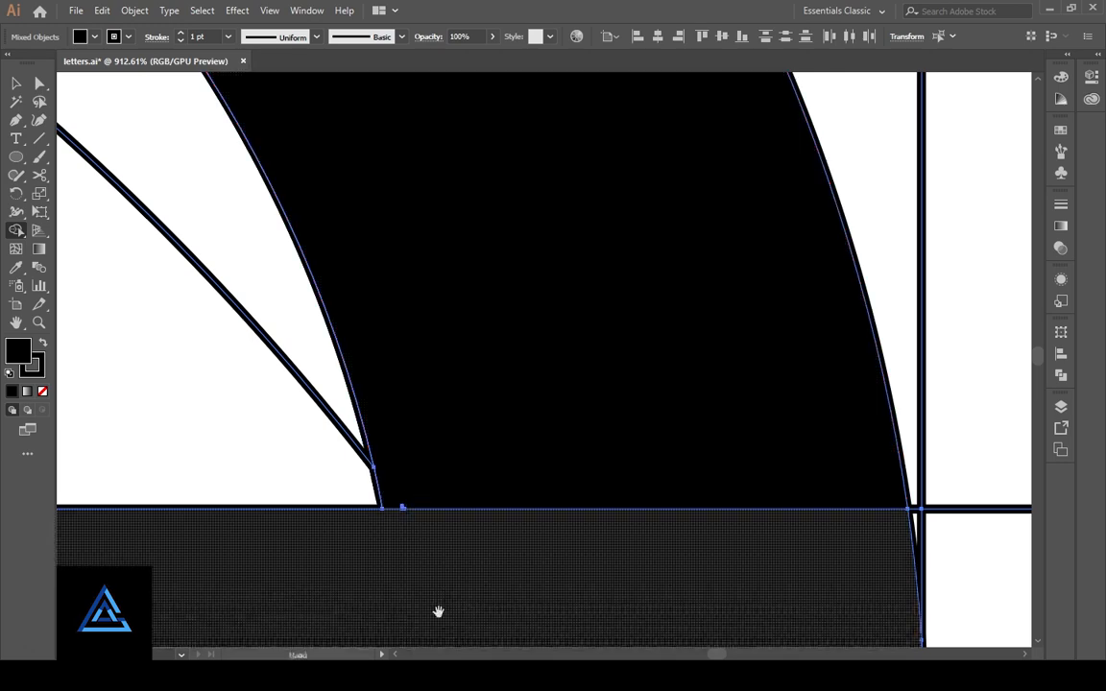
left_click_drag(437, 607, 778, 545)
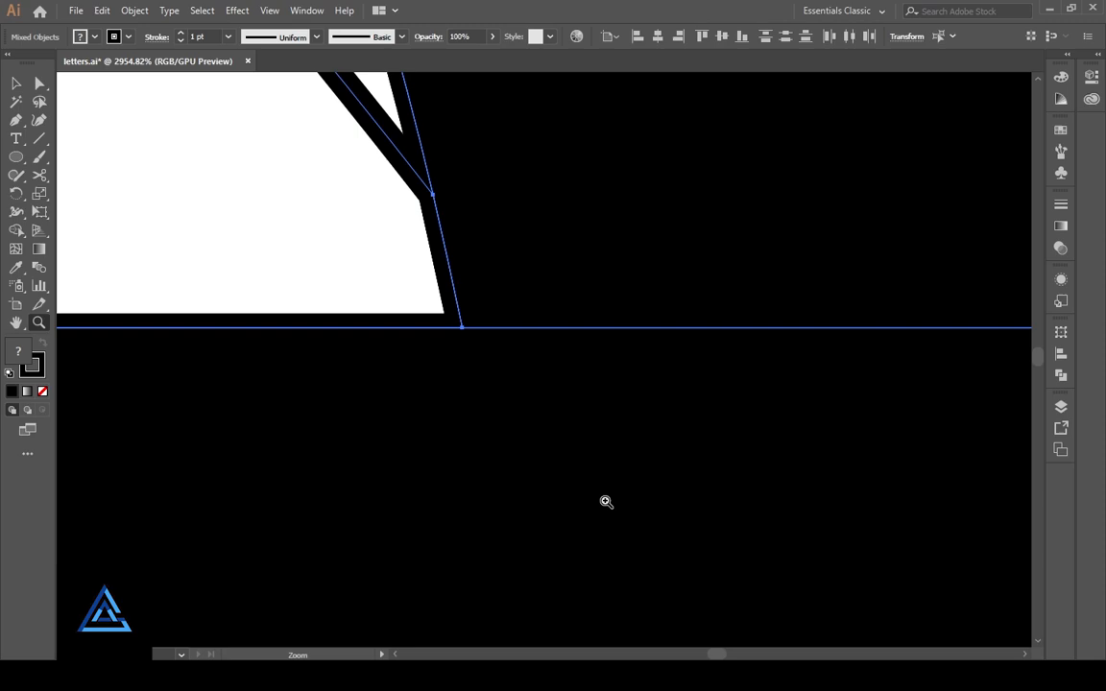
left_click_drag(605, 501, 556, 370)
left_click_drag(679, 394, 666, 392)
key("shift+m")
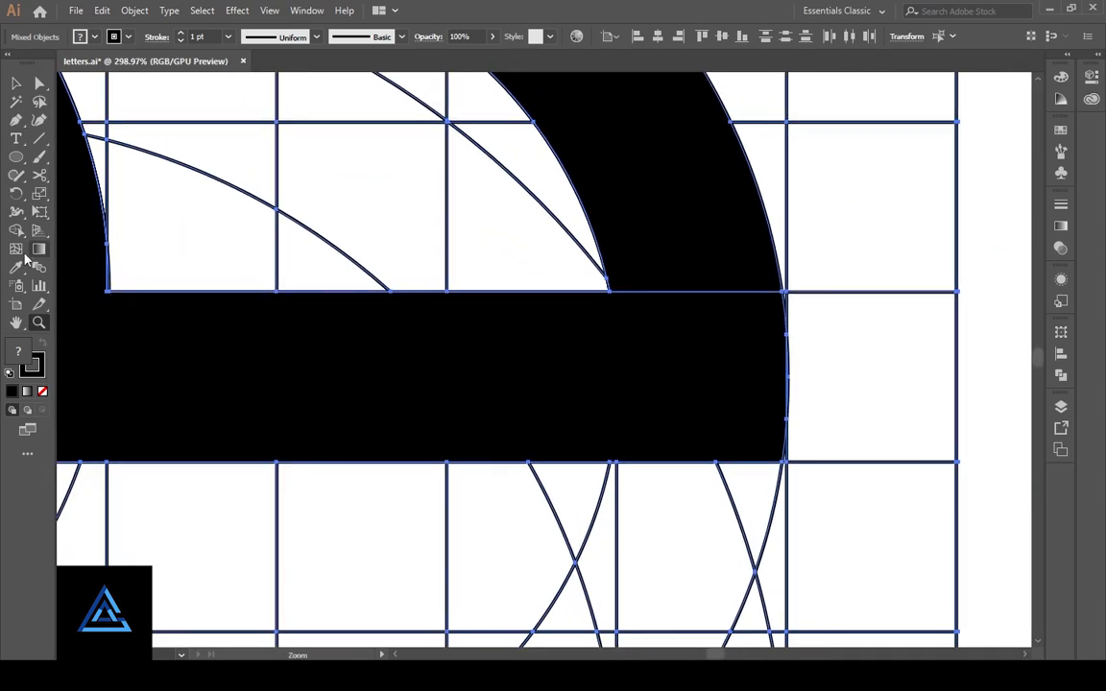
left_click_drag(785, 307, 786, 313)
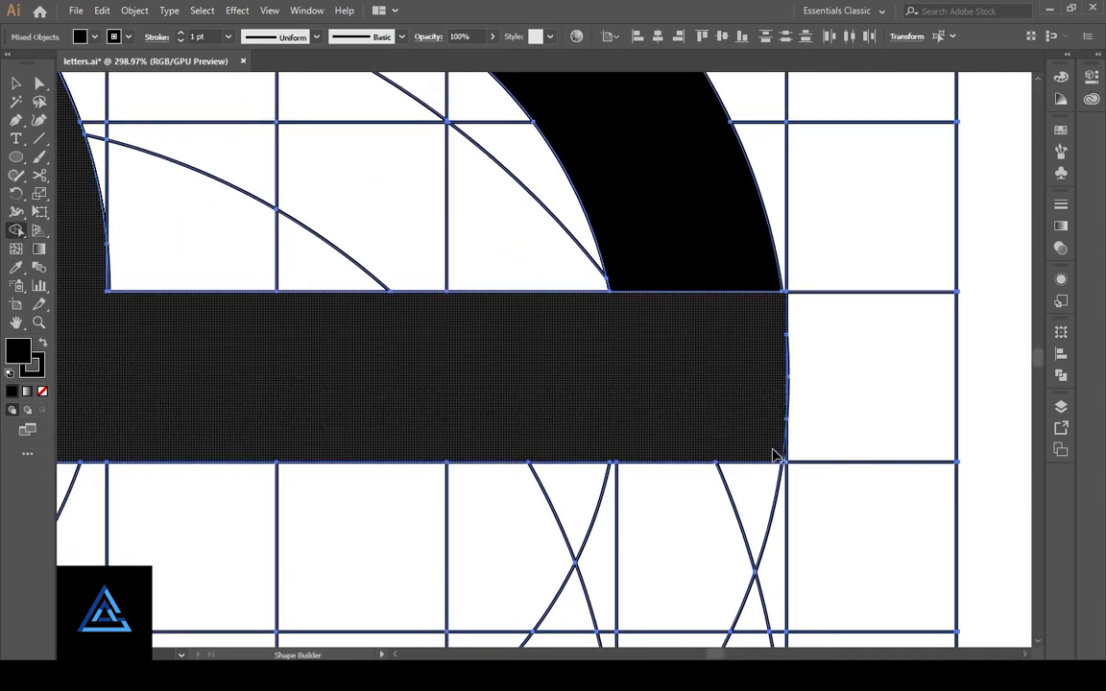
left_click_drag(771, 449, 785, 459)
Merge the slivers on the inner and outer edges of the upper-left arch, where it meets the horizontal bar, into the band
left_click_drag(476, 402, 826, 405)
mouse_move(442, 360)
left_mouse_down()
mouse_move(678, 437)
mouse_move(704, 481)
left_mouse_up()
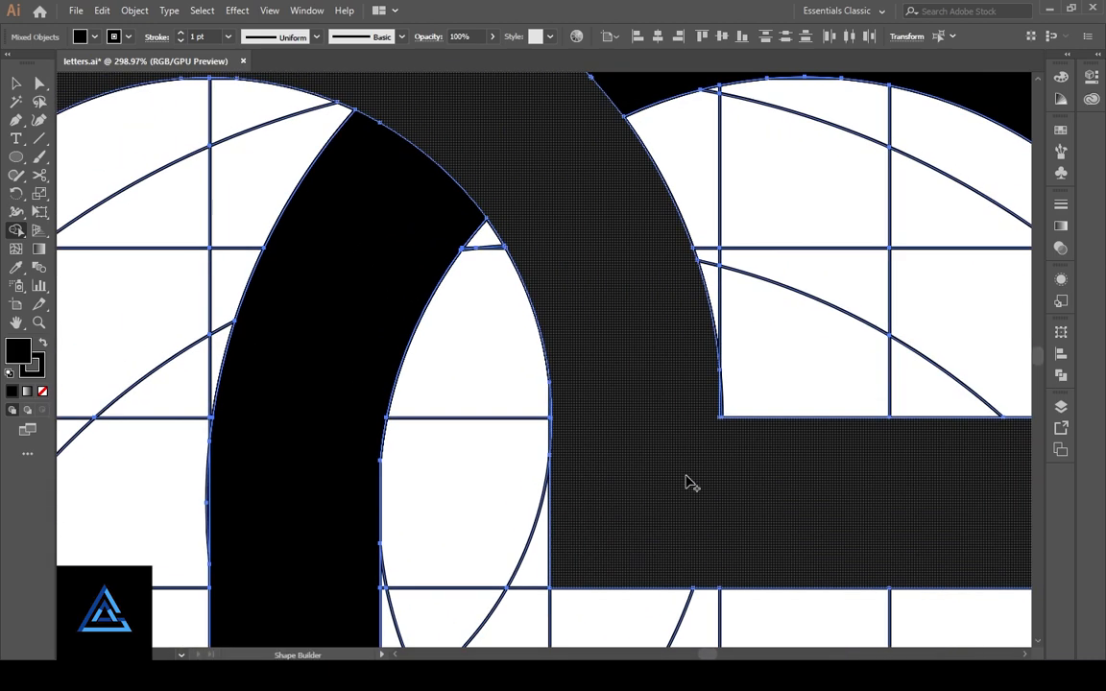
key("z")
left_click_drag(542, 417, 763, 485)
left_click(17, 231)
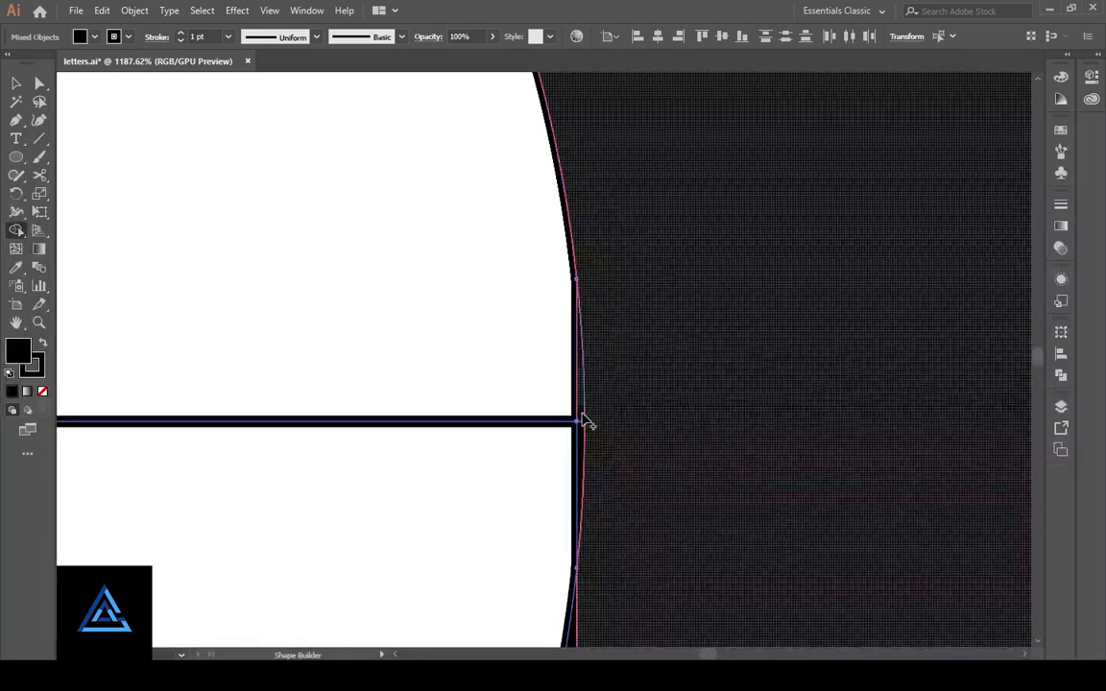
scroll(480, 422, "right", 5)
scroll(747, 459, "up", 2)
scroll(646, 476, "right", 2)
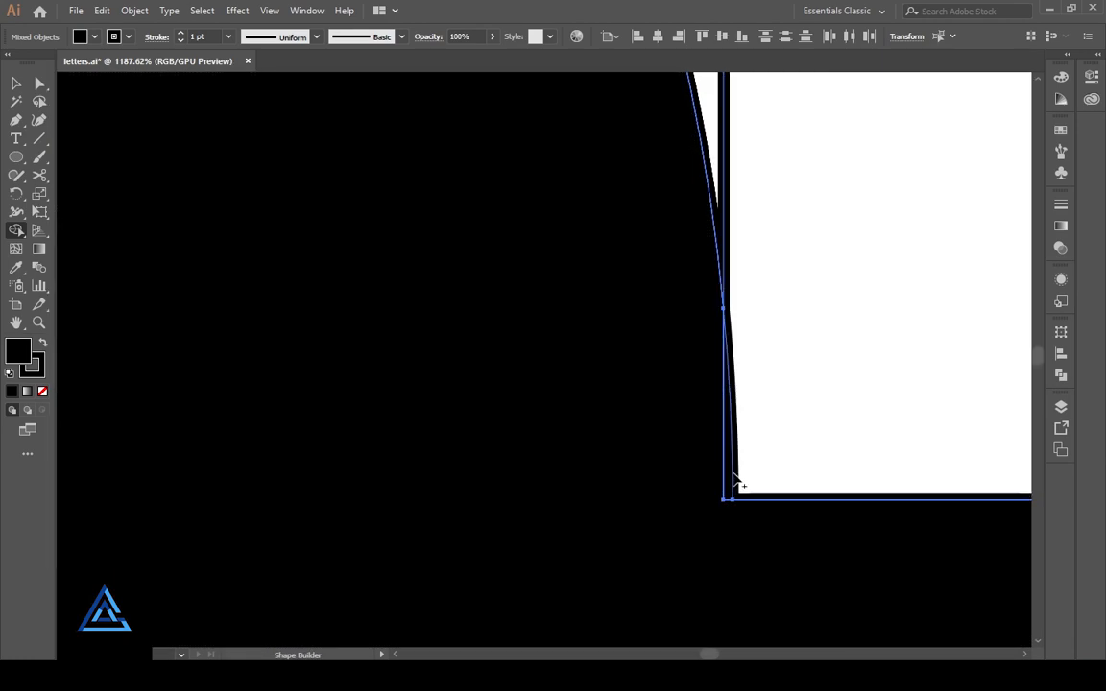
key("space")
left_click_drag(597, 361, 672, 406)
left_click_drag(483, 645, 658, 359)
Merge the shallow sliver on the upper edge of the lower horizontal bar into the band
key("ctrl+minus")
key("ctrl+minus")
key("ctrl+minus")
key("ctrl+minus")
key("ctrl+minus")
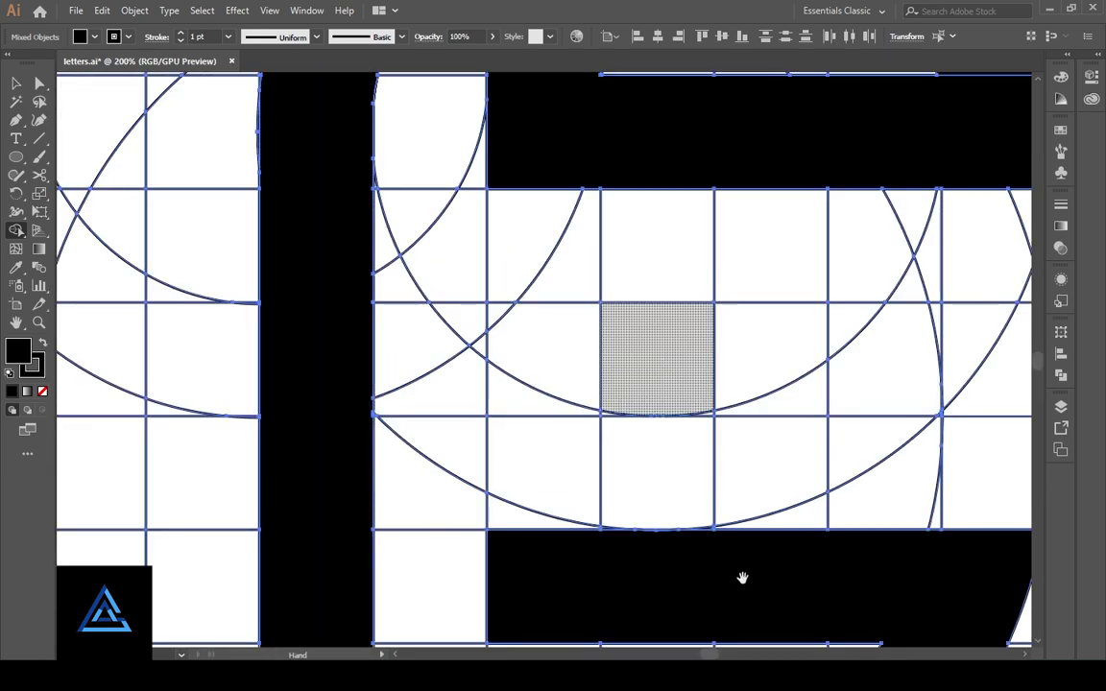
left_click_drag(733, 603, 624, 288)
left_click_drag(642, 526, 662, 529)
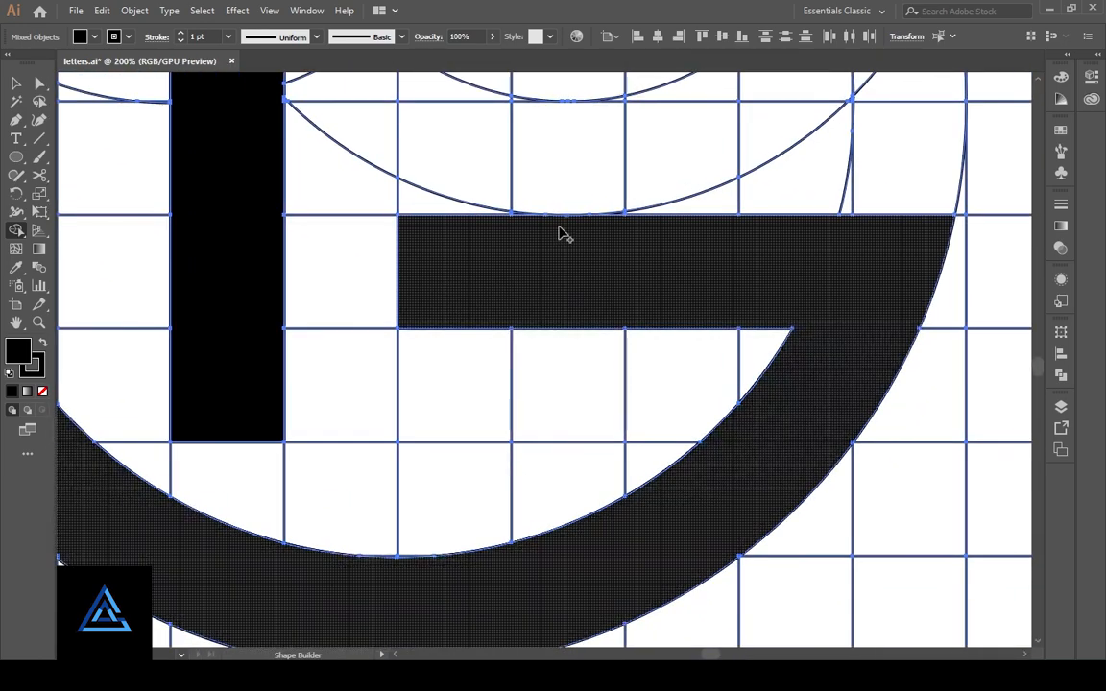
left_click_drag(554, 209, 925, 525)
left_click(15, 231)
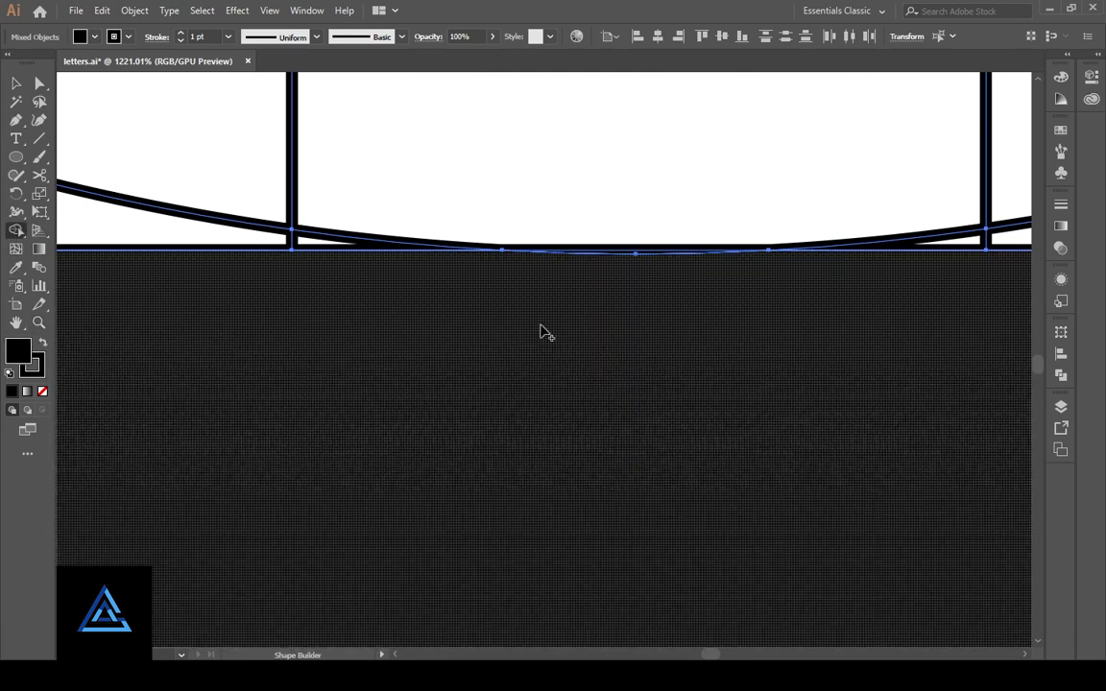
Merge the shallow slivers at the lowest part of the band's bottom curve into the band
left_click_drag(660, 426, 674, 278)
left_click_drag(648, 528, 680, 278)
left_click_drag(636, 509, 686, 269)
left_click_drag(653, 537, 715, 282)
left_click_drag(614, 523, 720, 343)
left_click_drag(479, 389, 765, 575)
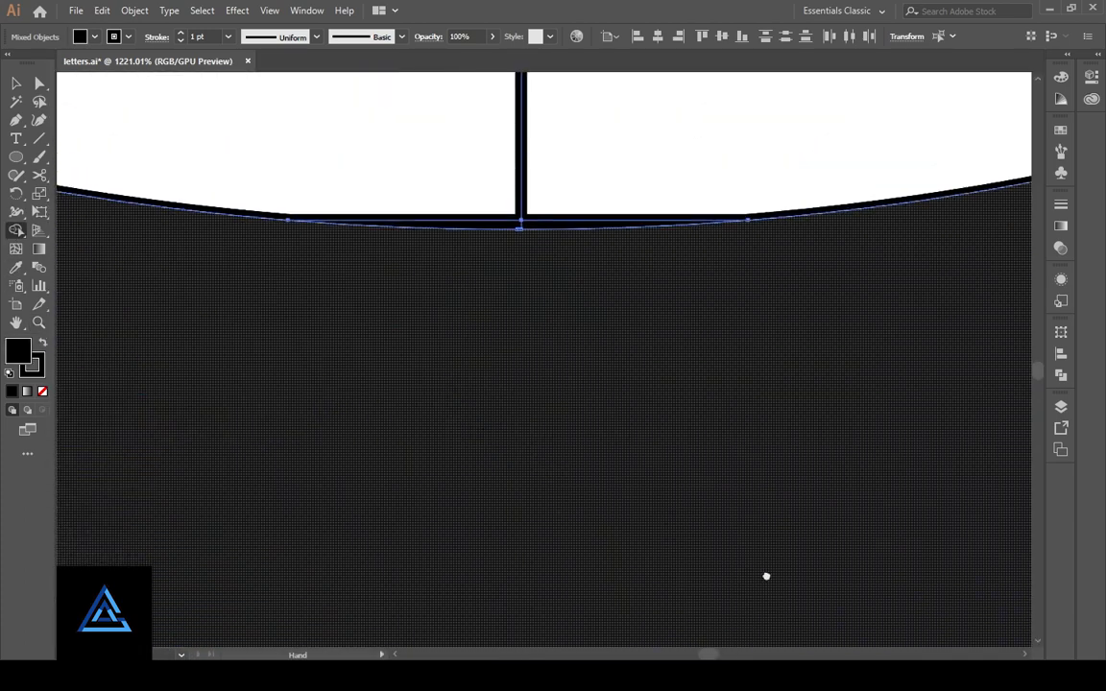
left_click_drag(535, 557, 597, 293)
left_click_drag(585, 499, 535, 356)
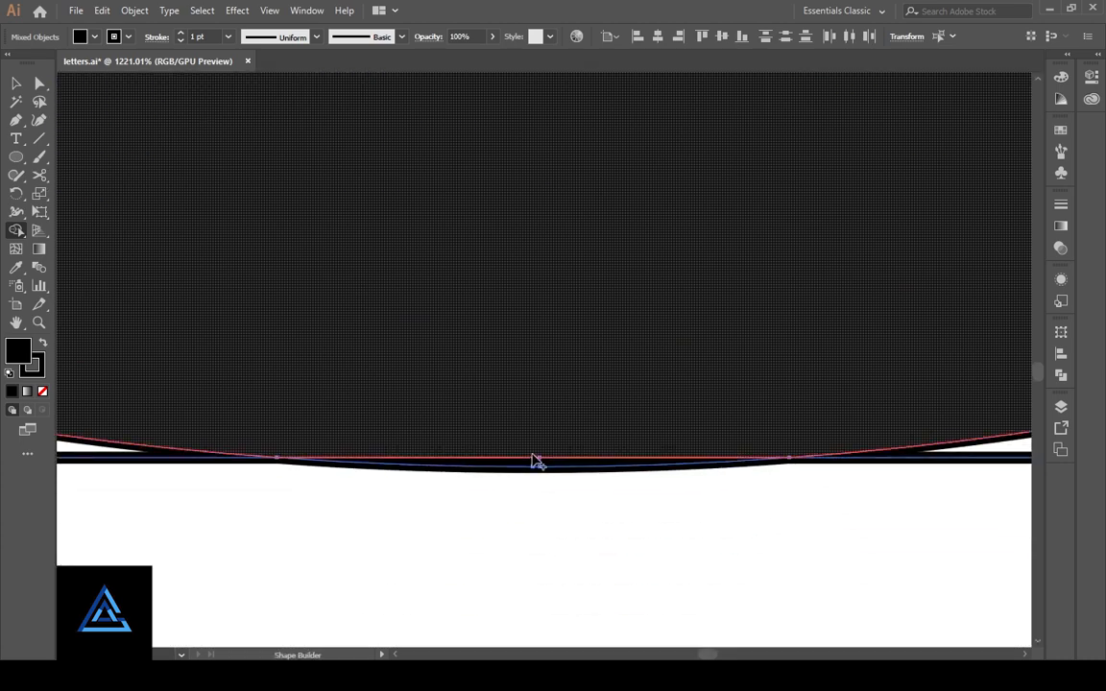
left_click_drag(530, 454, 549, 462)
Select the black band, stem and upper-right arch together and cut them out of the construction artwork
key("ctrl+minus")
key("ctrl+0")
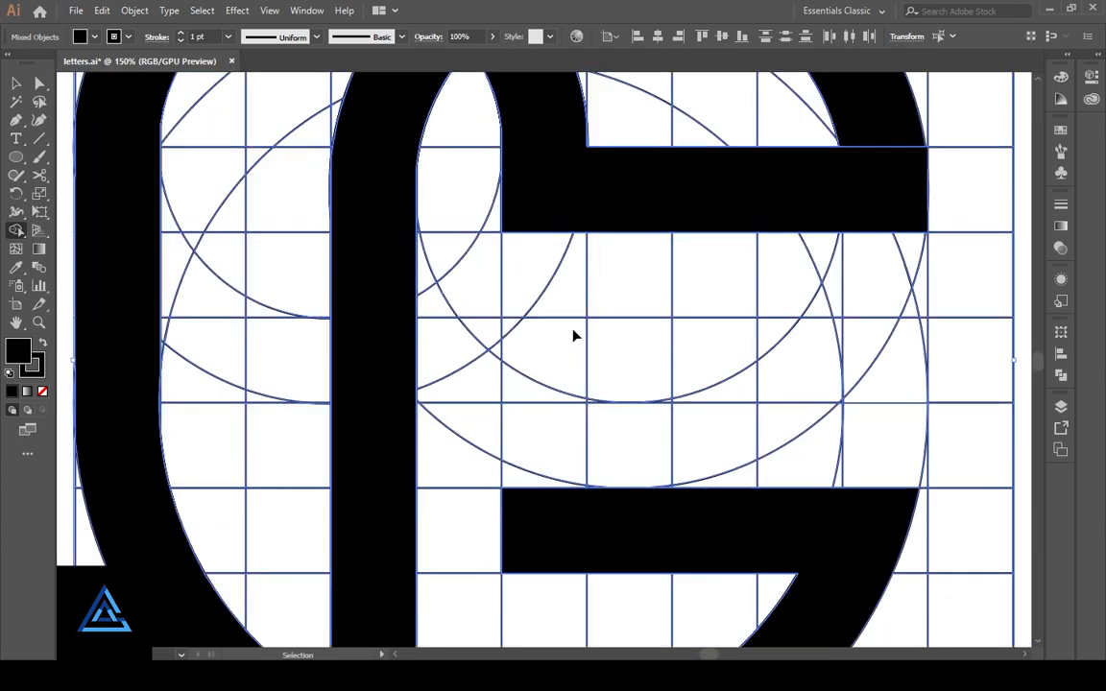
left_click(37, 85)
left_click(323, 349)
left_click(353, 364)
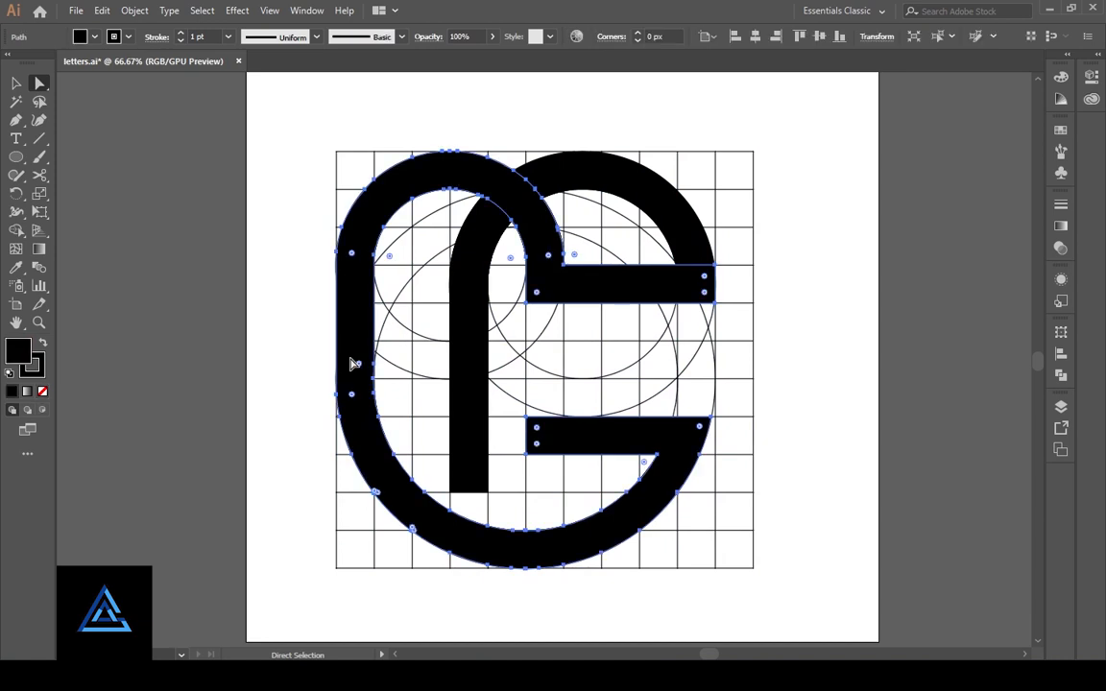
left_click(467, 386, "shift")
left_click(683, 238, "shift")
key("ctrl+x")
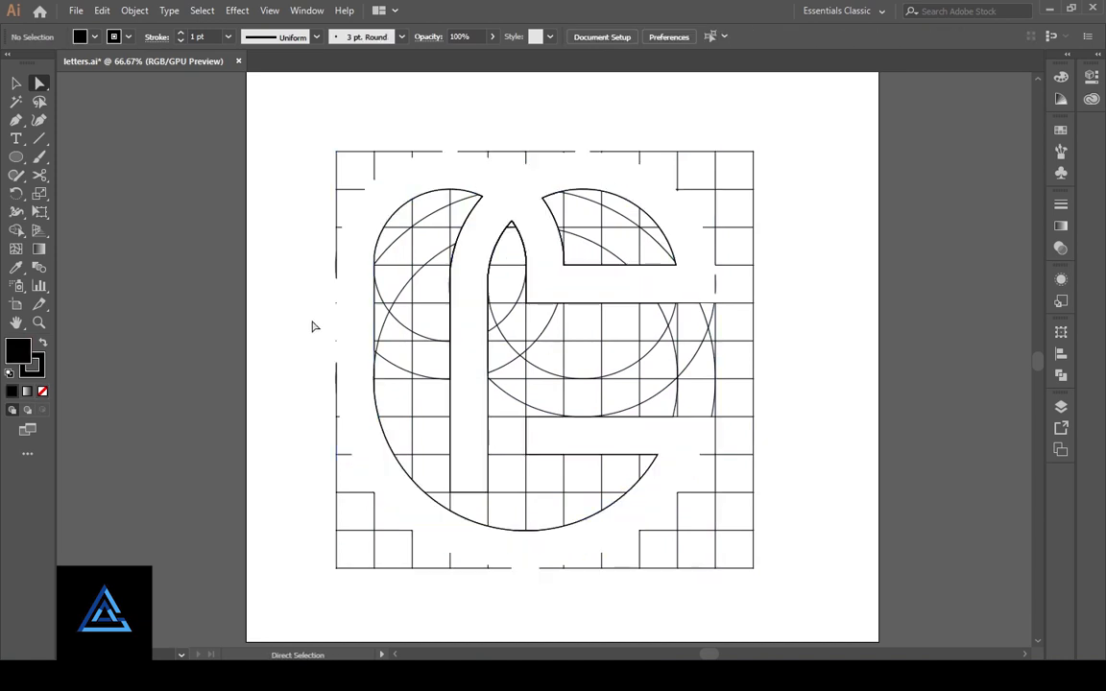
Delete all remaining grid and circle lines and paste the three letter shapes back onto the artboard
left_click(17, 84)
left_click_drag(316, 135, 767, 588)
key("Delete")
key("ctrl+v")
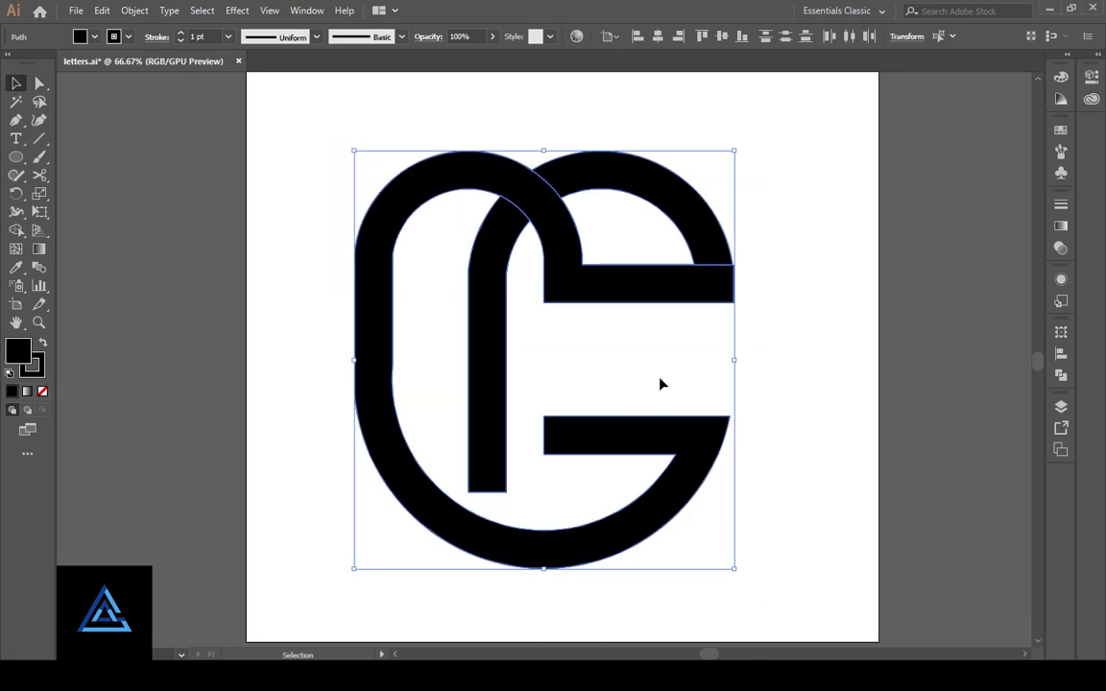
left_click(793, 357)
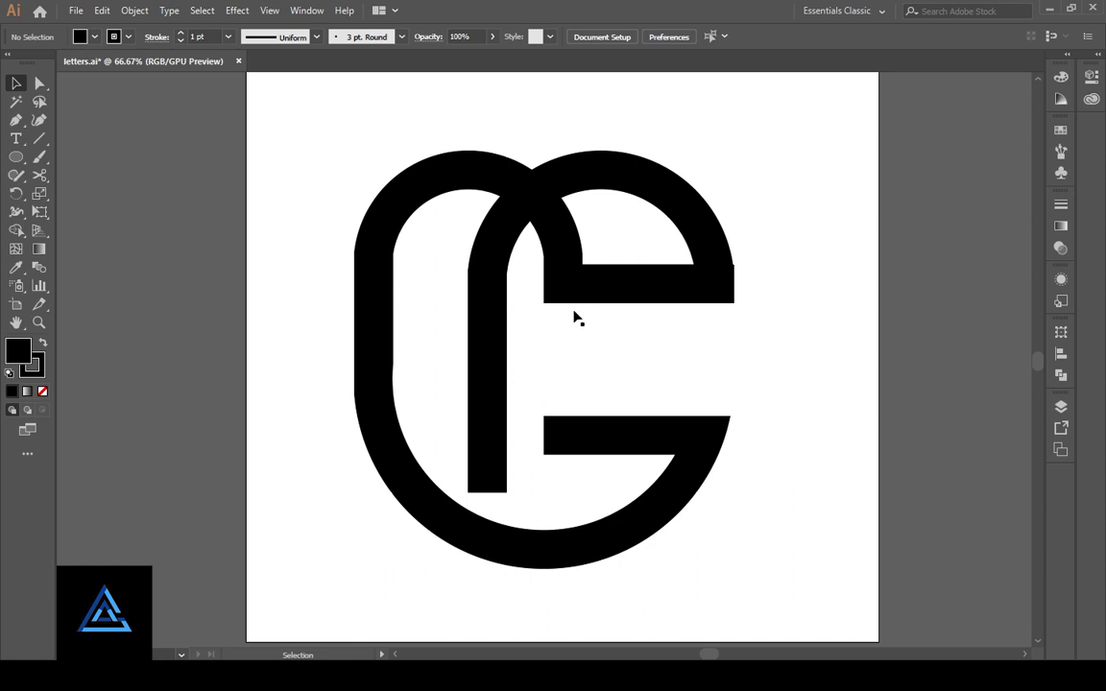
Remove the surplus anchor point from the bulge on the left stroke's inner edge and adjust the anchor just above it
left_click(484, 375)
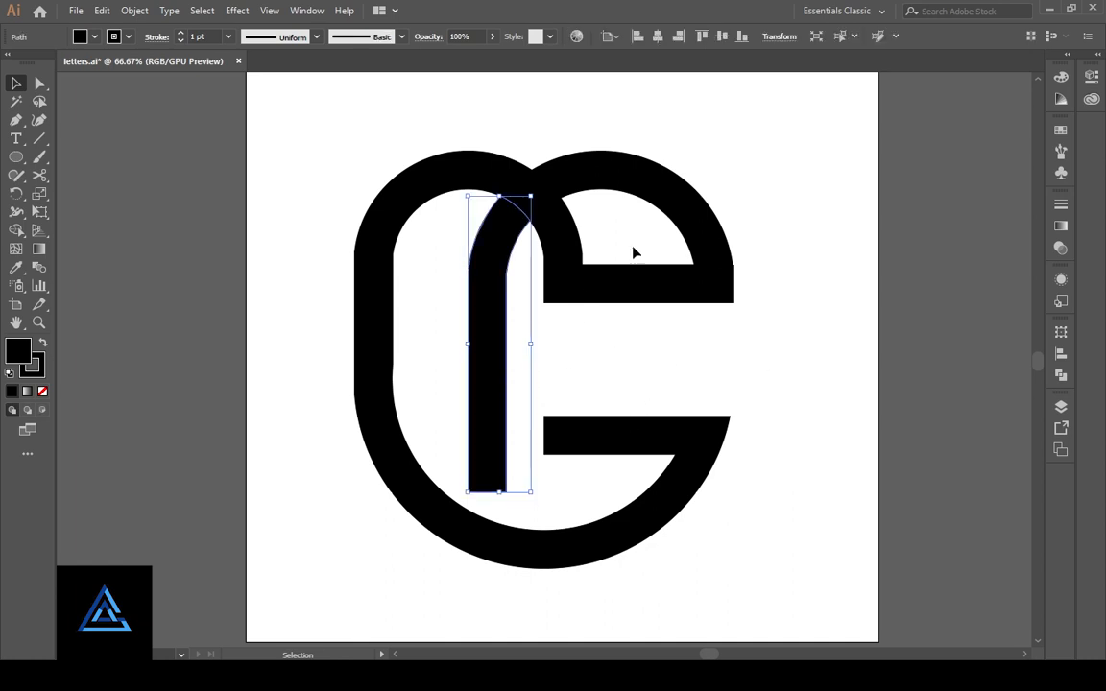
left_click(682, 213)
left_click(608, 294, "shift")
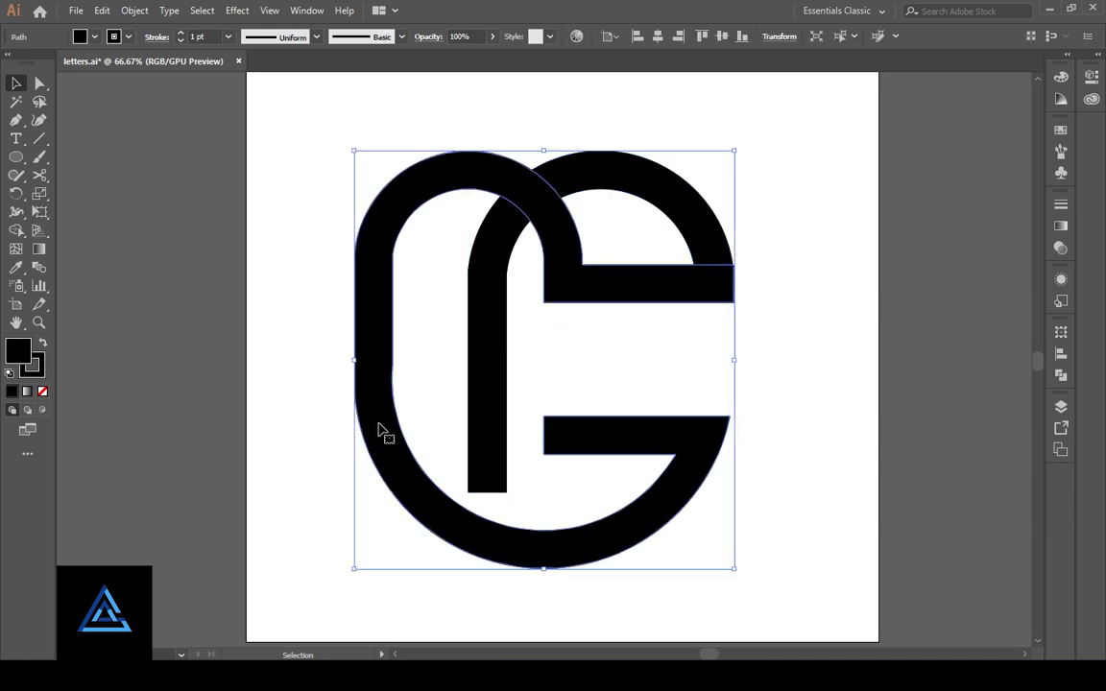
key("ctrl+equal")
key("ctrl+equal")
key("ctrl+equal")
left_click_drag(378, 424, 833, 417)
key("a")
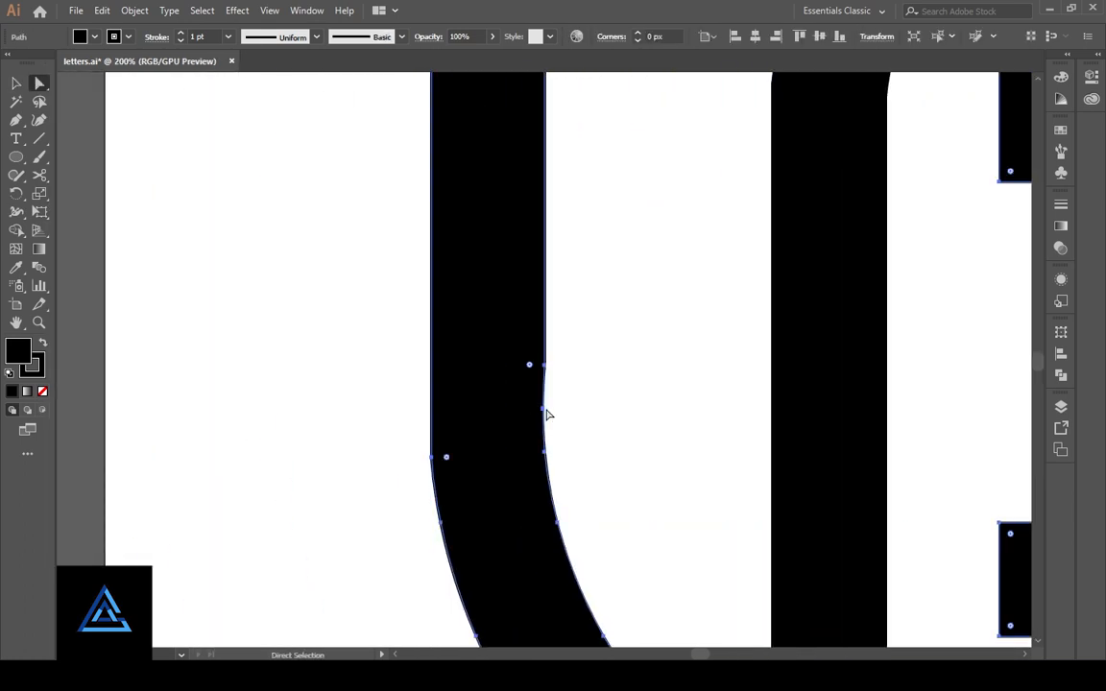
left_click(543, 415)
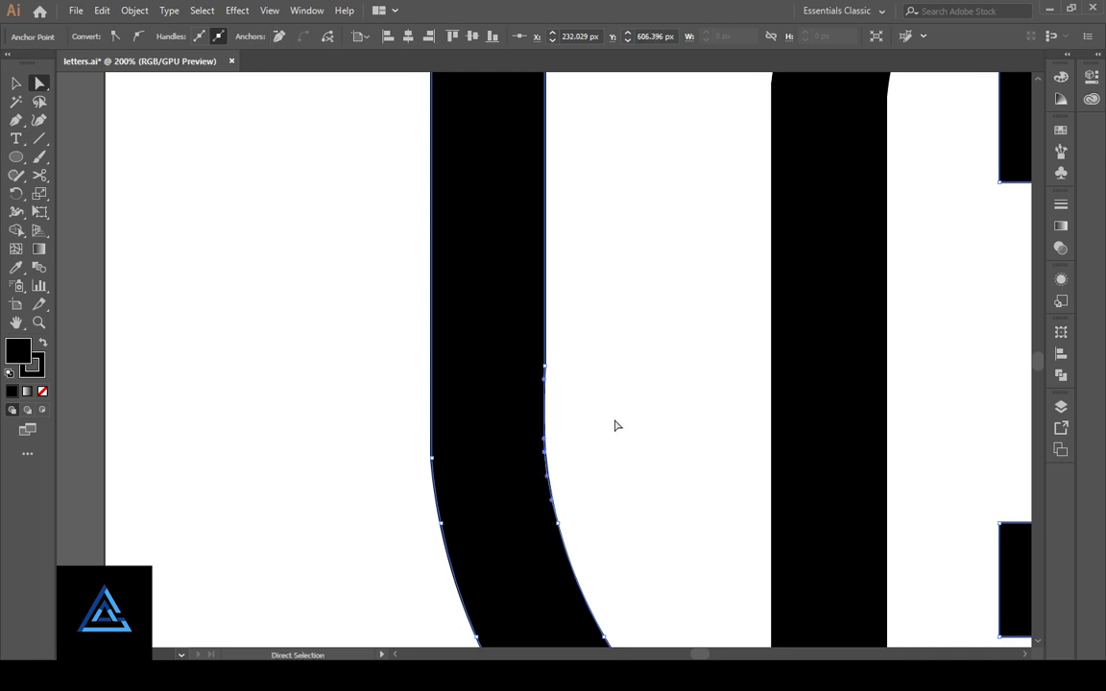
left_click(544, 366)
key("ctrl+minus")
key("ctrl+minus")
key("ctrl+minus")
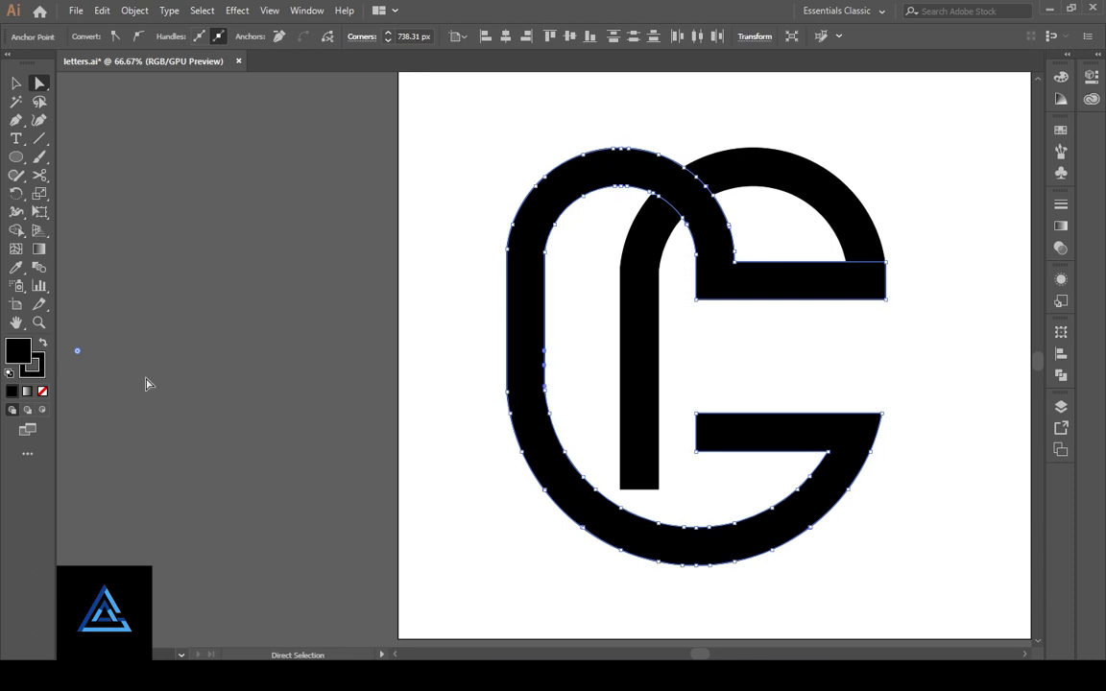
left_click(305, 404)
left_click(530, 423)
left_click(507, 391)
left_click(724, 492)
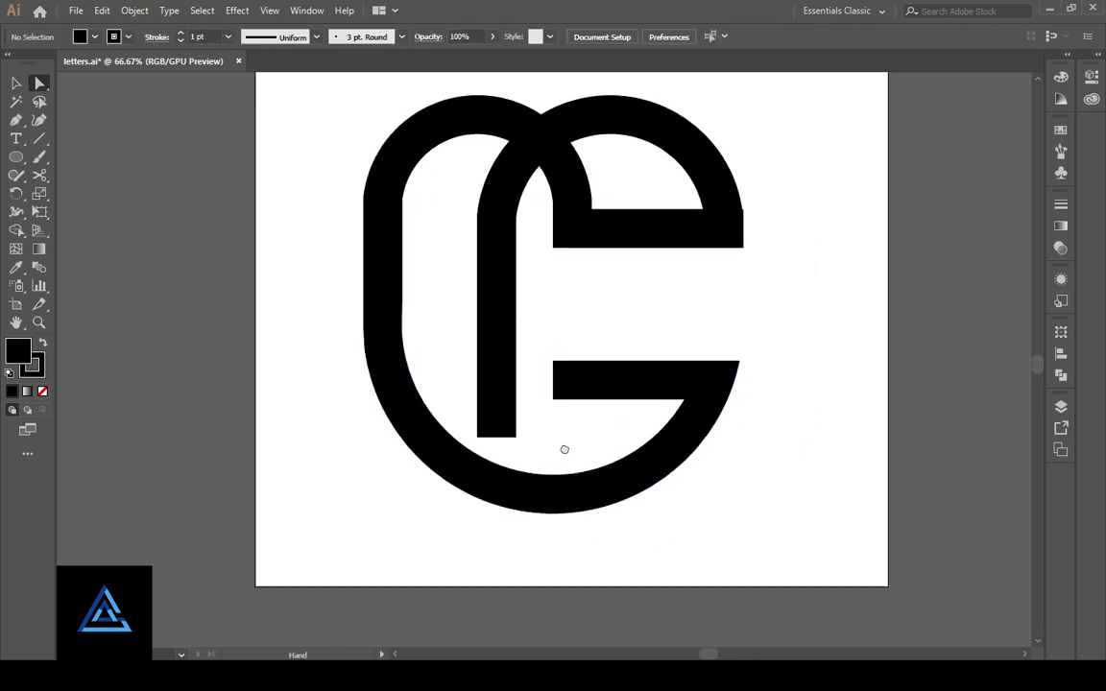
left_click(419, 505)
left_click(432, 471)
key("v")
left_click(461, 492)
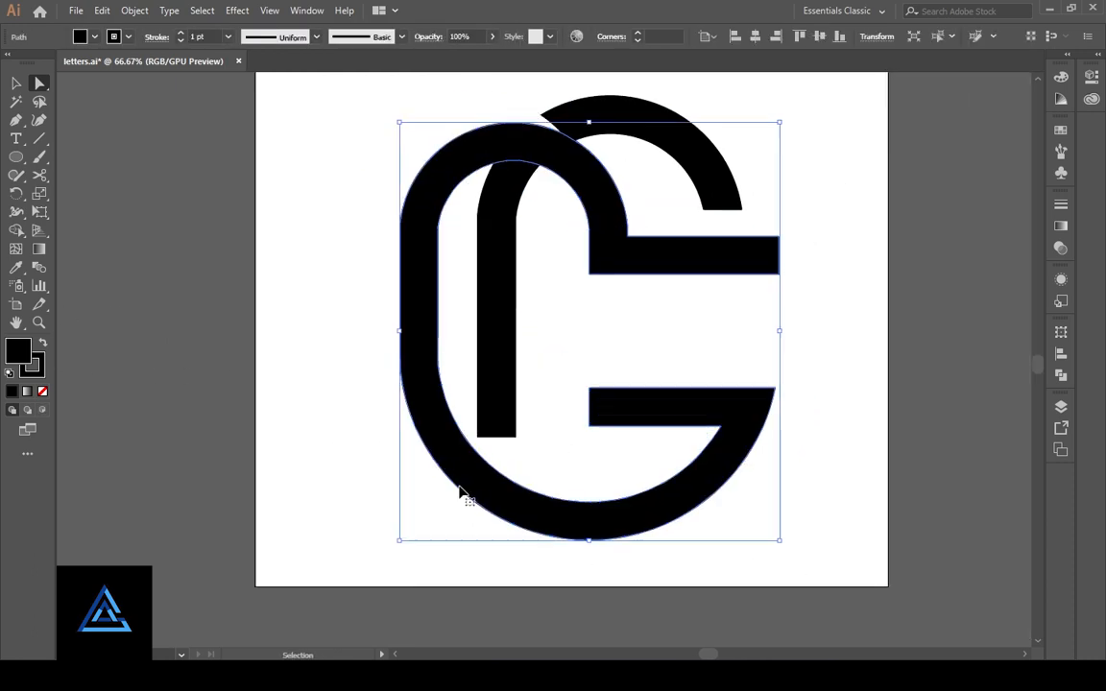
key("ctrl+z")
Remove the duplicate anchor points along the outer edge of the band's lower-left curve
key("z")
left_click_drag(422, 463, 602, 564)
left_click_drag(602, 515, 588, 442)
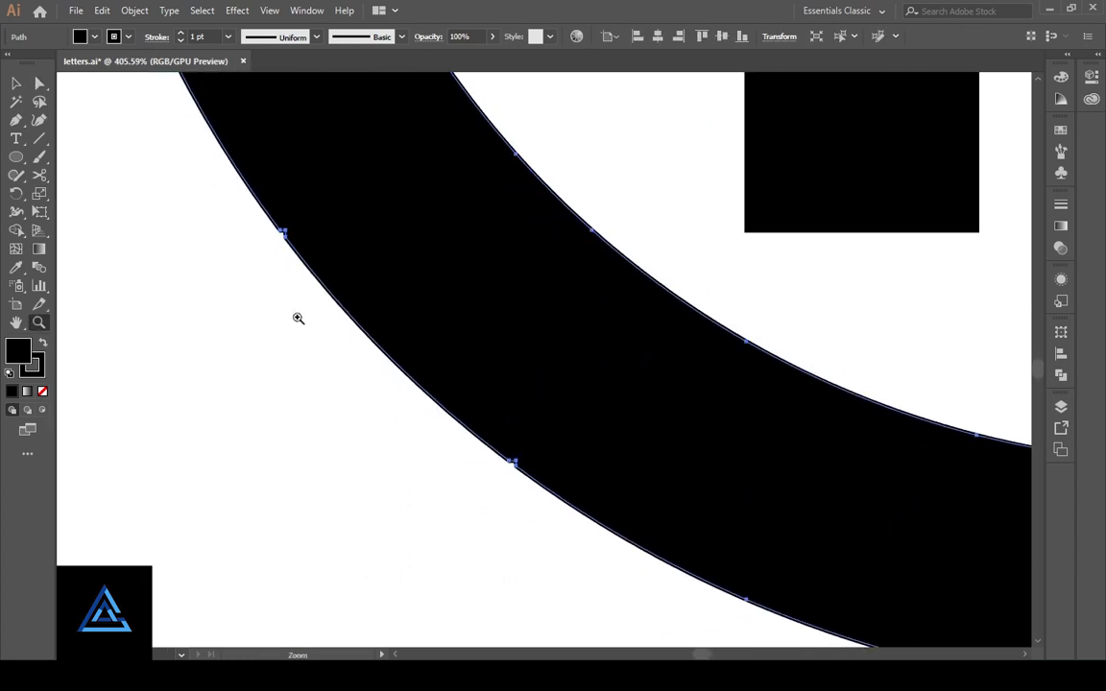
key("a")
left_click(516, 463)
left_click(516, 463)
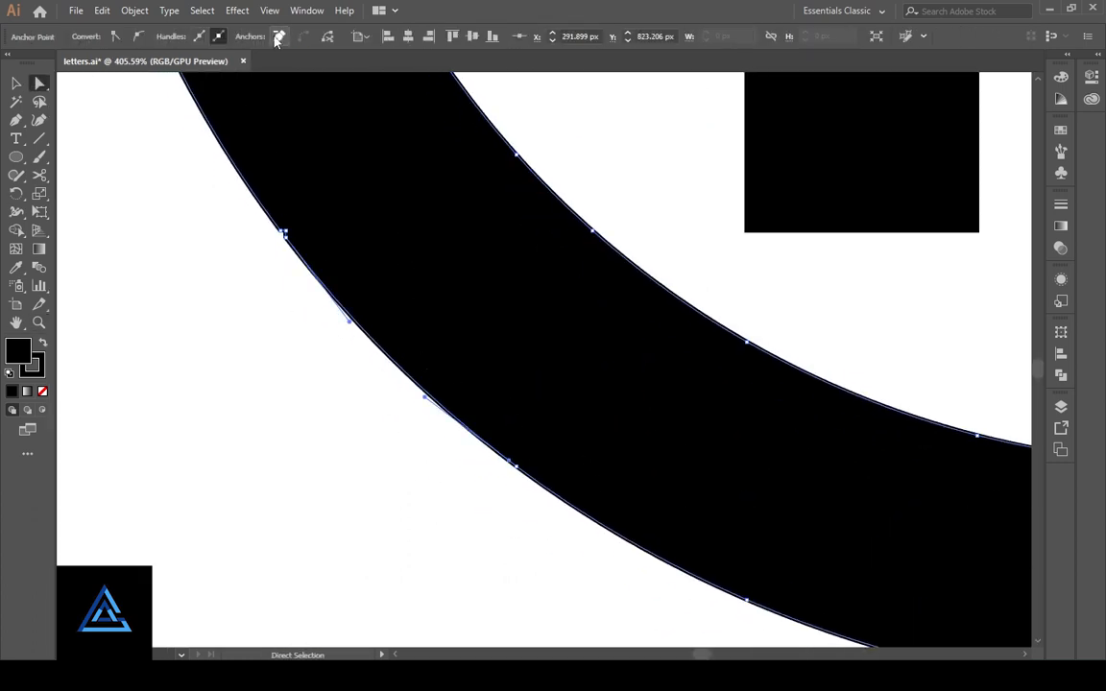
key("ctrl+minus")
key("ctrl+minus")
key("ctrl+minus")
key("ctrl+minus")
key("ctrl+minus")
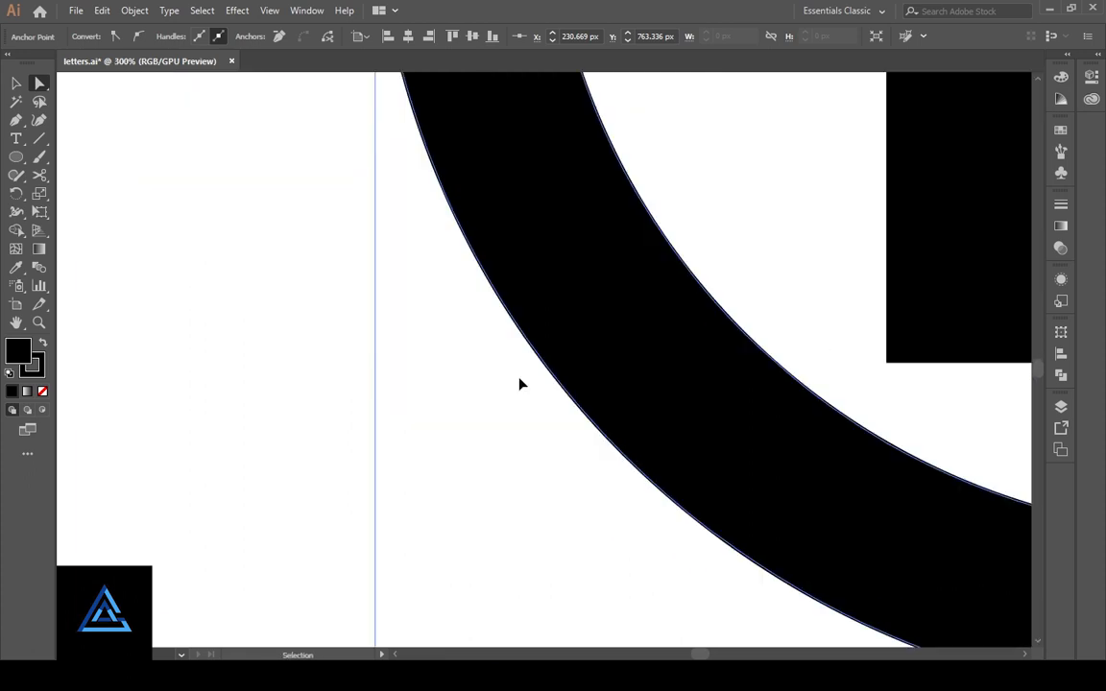
left_click(516, 468)
left_click_drag(750, 476, 501, 496)
left_click(500, 486)
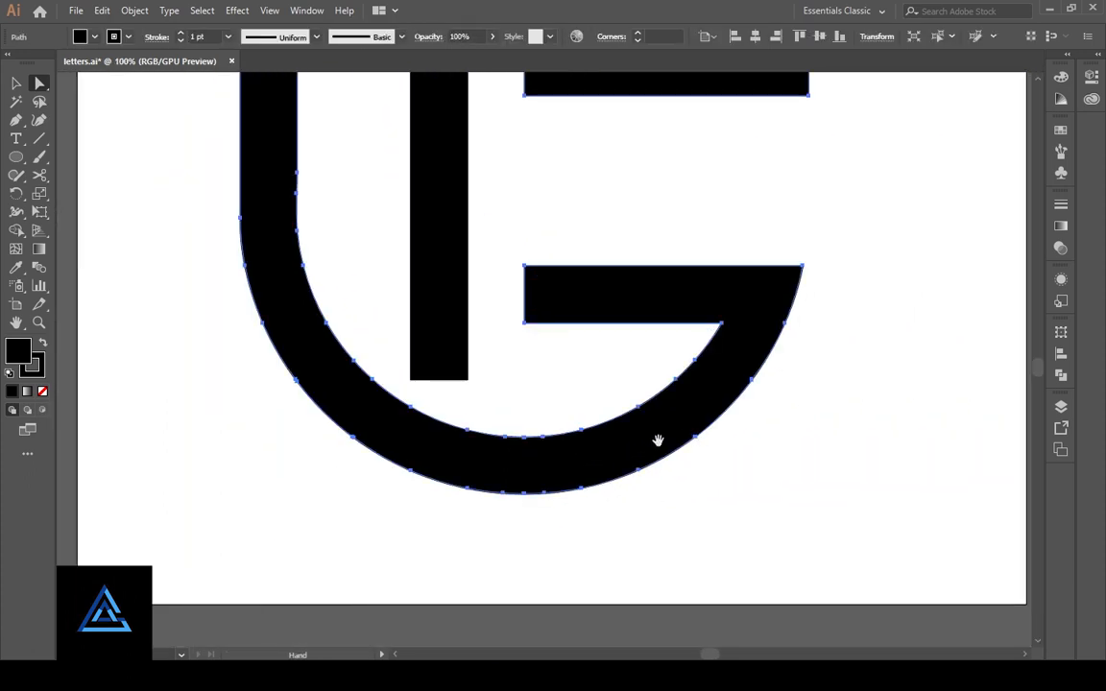
Smooth the band's upper-left shoulder by rounding its inner edge and its outer edge, the outer one to about 165 px
left_click_drag(556, 222, 570, 461)
left_click_drag(680, 433, 664, 429)
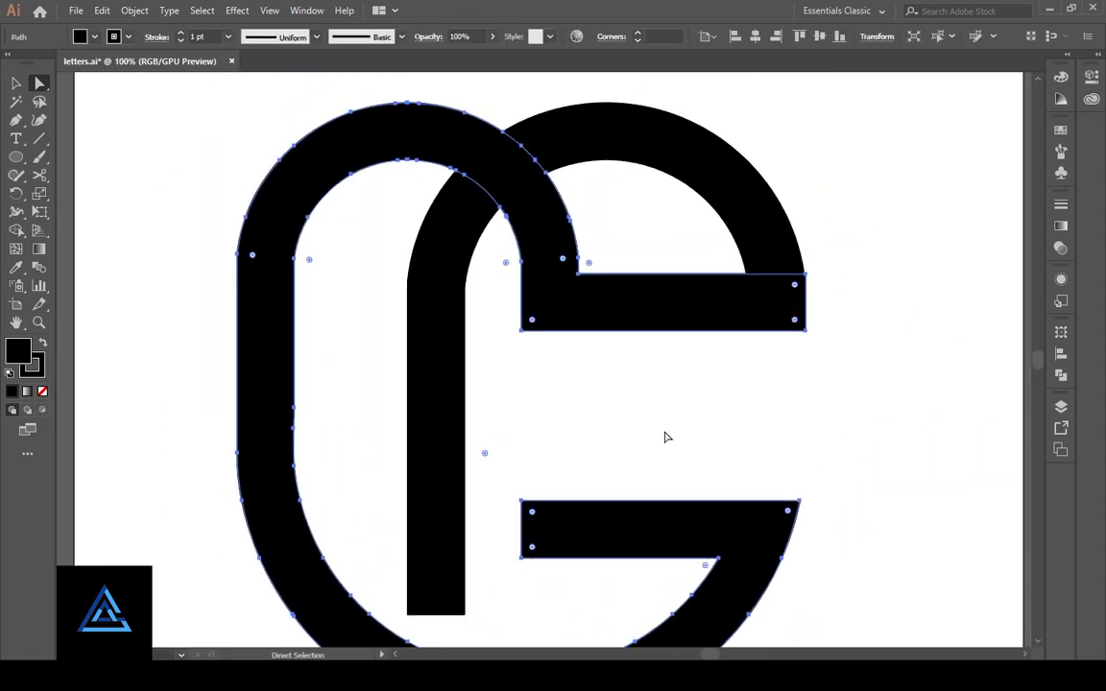
left_click(361, 325)
left_click(294, 259)
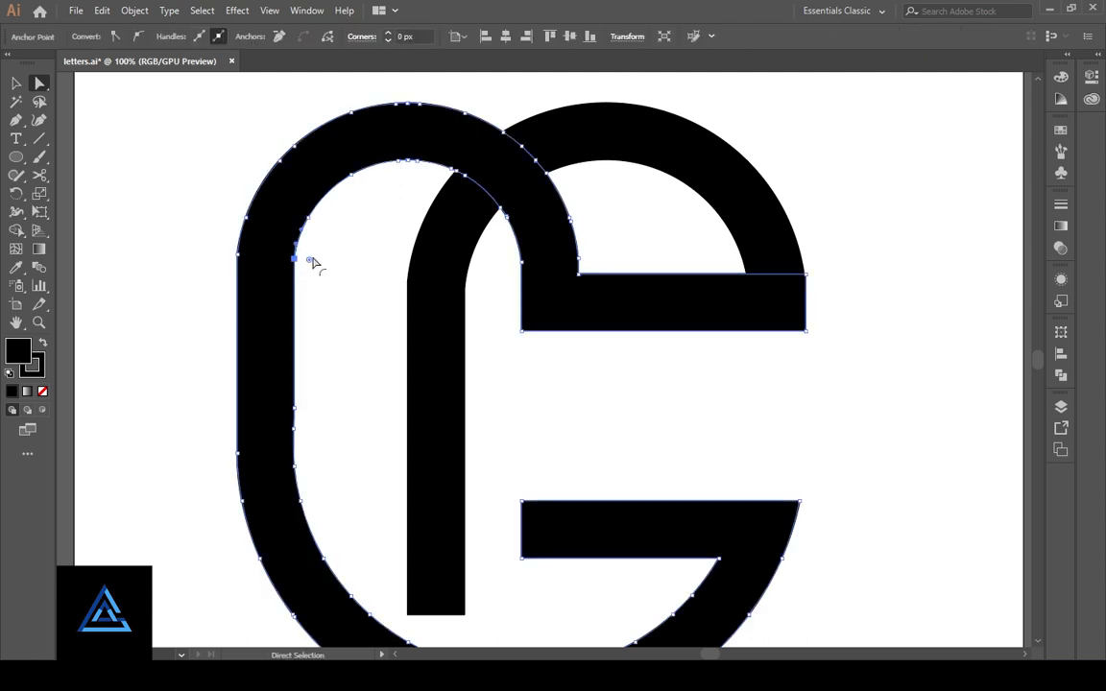
left_click_drag(310, 260, 404, 274)
left_click(238, 256)
left_click_drag(254, 257, 404, 270)
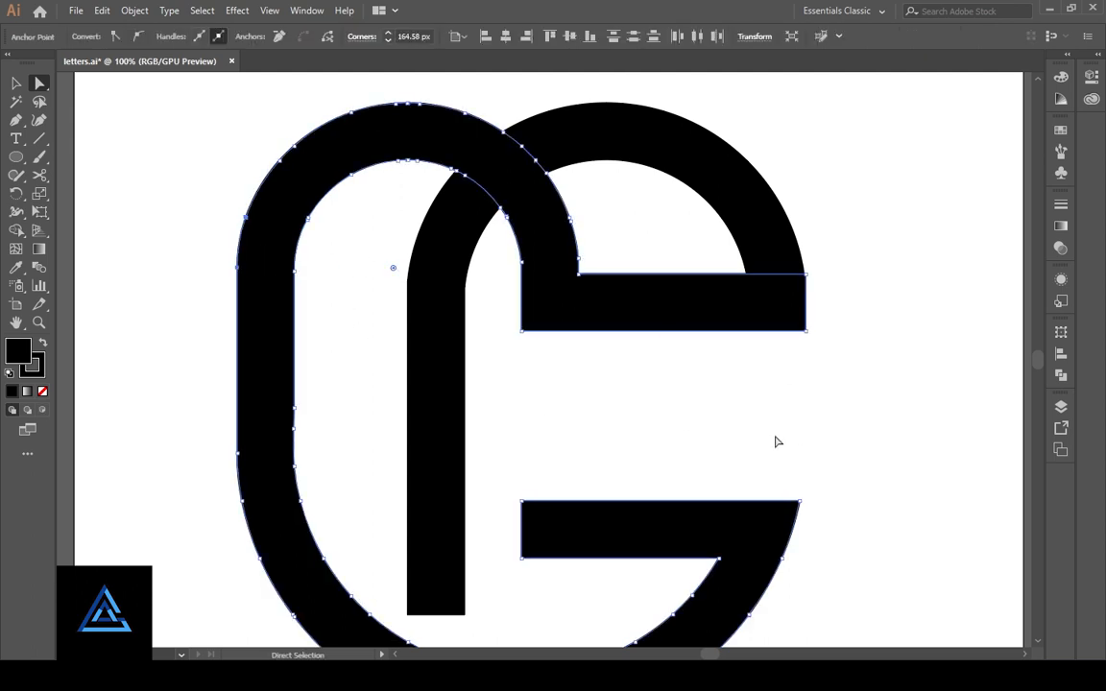
Smooth the right shoulder of the band's arch by rounding its inner and outer edges above the upper bar
left_click(593, 382)
left_click(521, 262)
left_click_drag(506, 262, 403, 273)
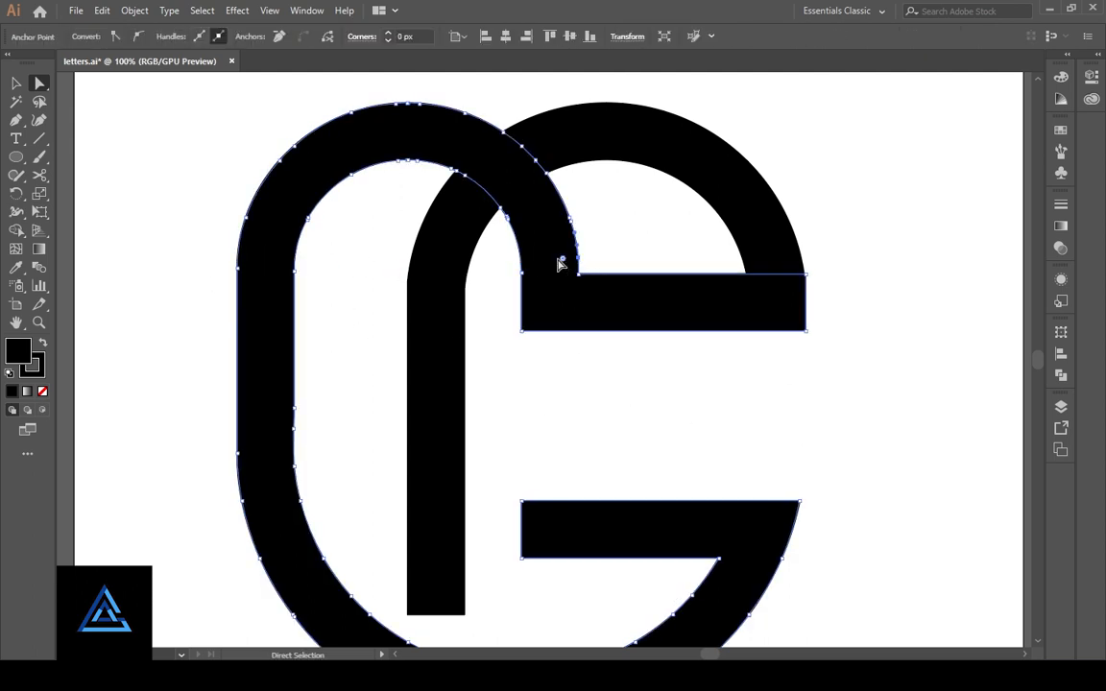
left_click(754, 340)
Round both corners at the right end of the upper bar into a semicircle, about 30 px radius
left_click(764, 318)
left_click(806, 275)
left_click(805, 331, "shift")
left_click_drag(796, 320, 694, 396)
Round both corners at the left end of the lower bar into a semicircle, about 30 px radius
left_click(522, 501)
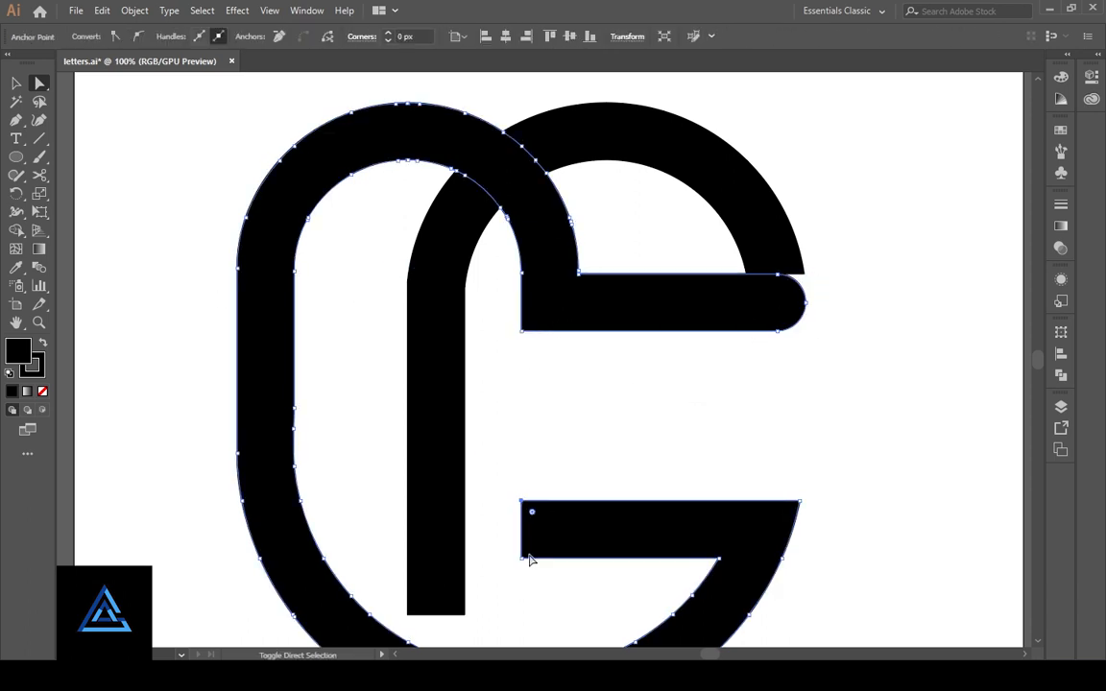
left_click(522, 560, "shift")
left_click_drag(532, 548, 770, 547)
left_click_drag(731, 441, 726, 375)
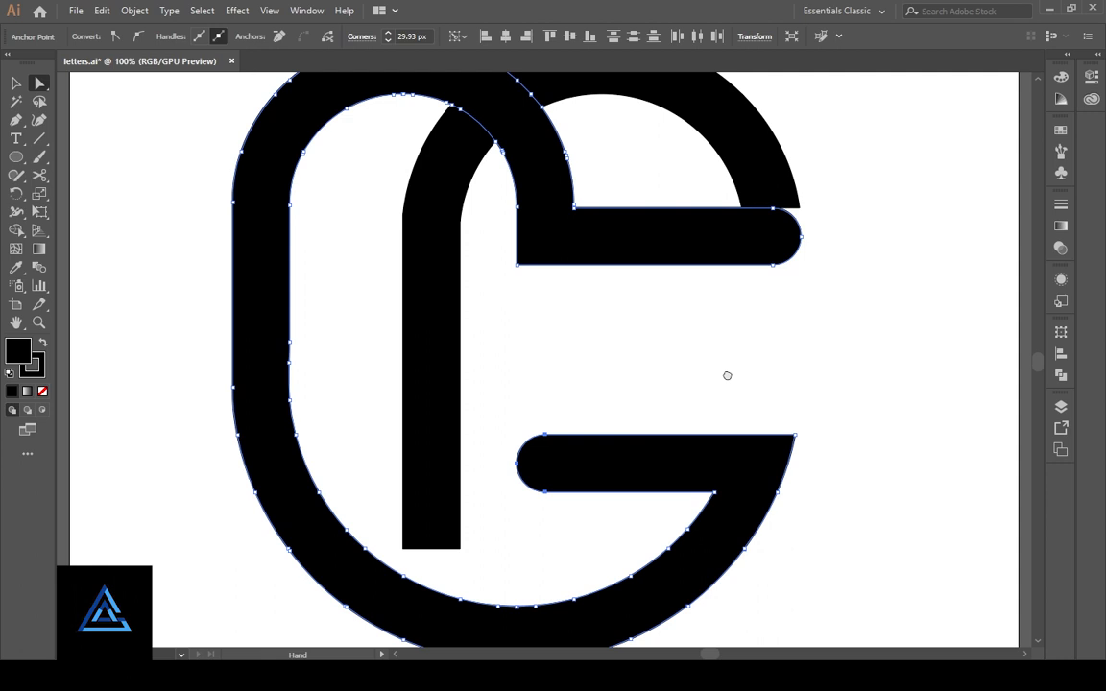
Round both corners at the lower end of the inner stem into a full semicircle
left_click(431, 540)
left_click(402, 548)
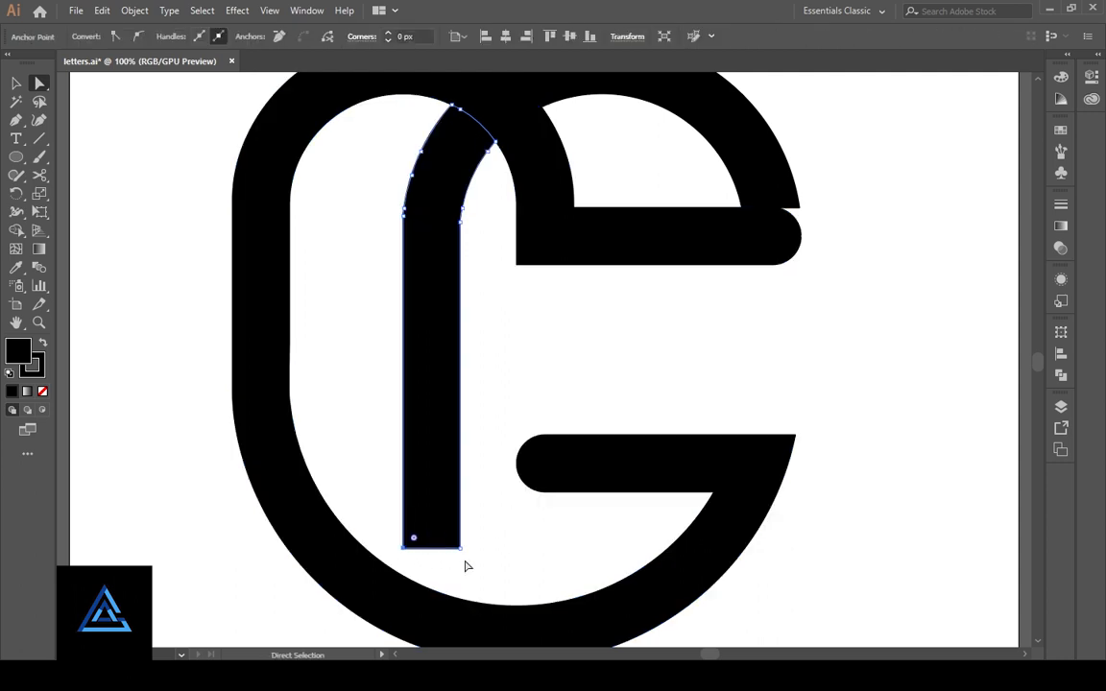
left_click_drag(464, 560, 438, 515)
left_click(514, 521)
left_click_drag(493, 434, 448, 503)
Smooth both edges of the inner stem where its straight part meets the curved top by rounding those anchors
left_click(367, 391)
left_click(416, 292)
left_click_drag(424, 292, 477, 326)
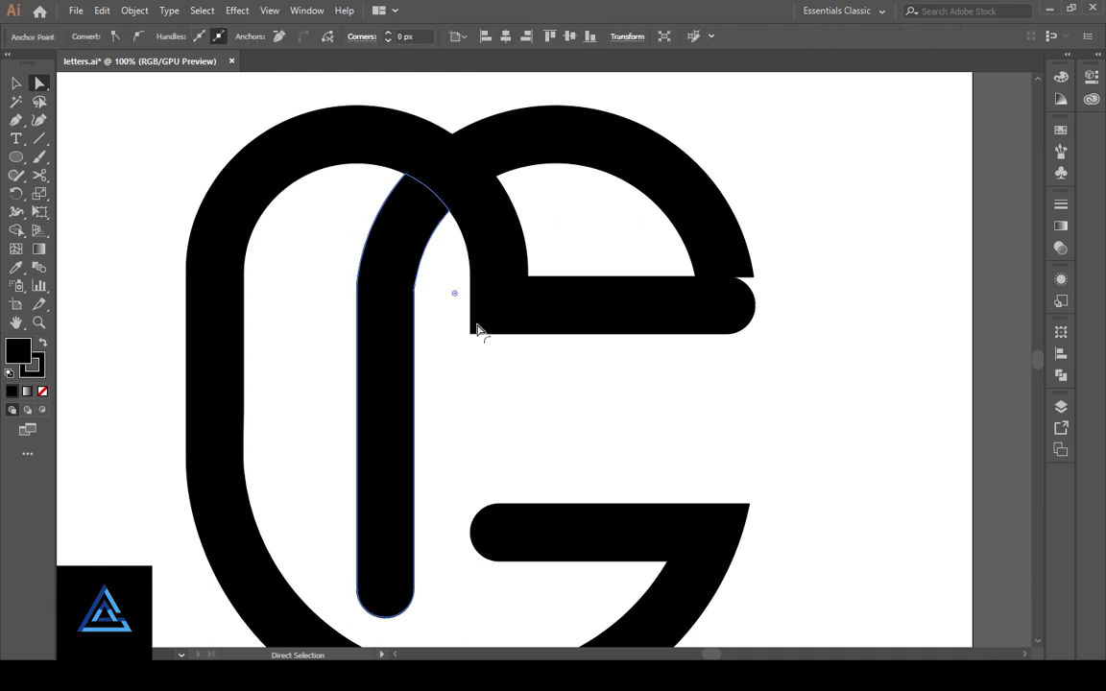
left_click(366, 291)
left_click(357, 285)
left_click_drag(373, 286, 552, 384)
left_click(671, 421)
left_click_drag(685, 423, 706, 365)
Restore the square corners at the right end of the upper bar
key("ctrl+minus")
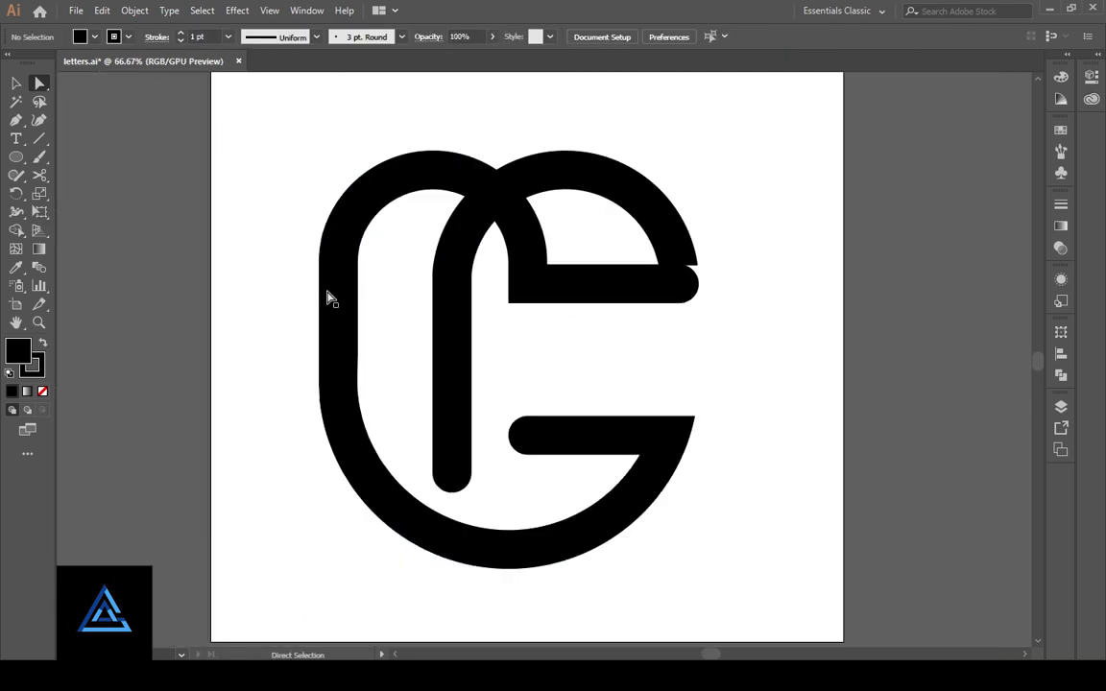
left_click(687, 276)
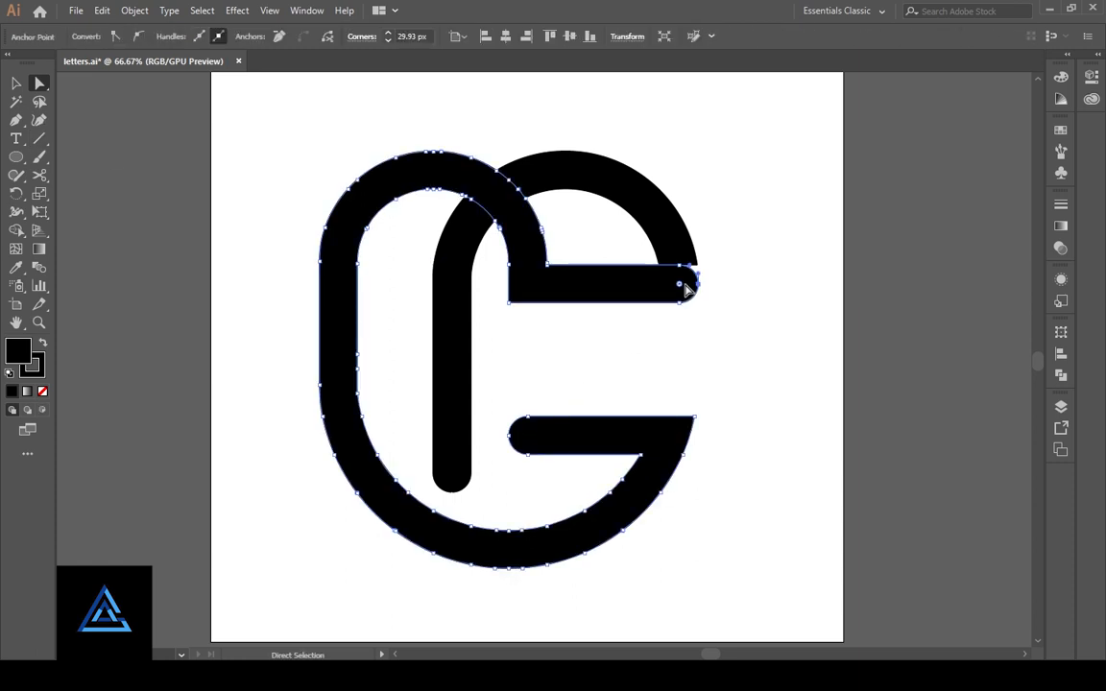
left_click(738, 385)
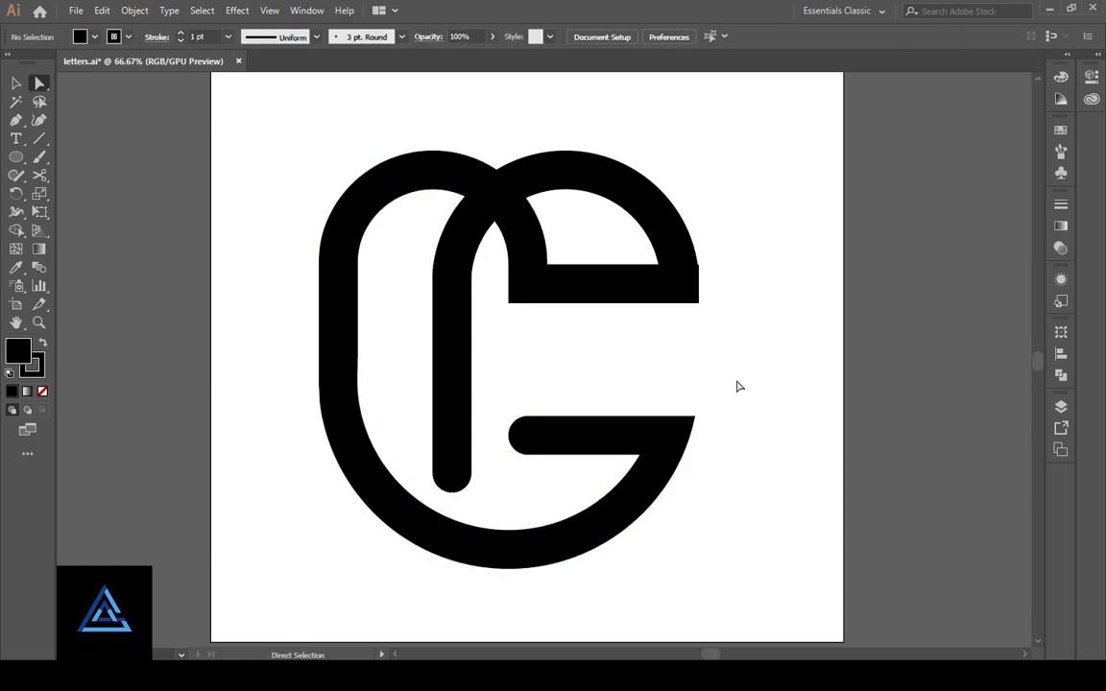
Offset the band's path outward by 25 px with Miter joins and a miter limit of 4
left_click(336, 350)
left_click(134, 10)
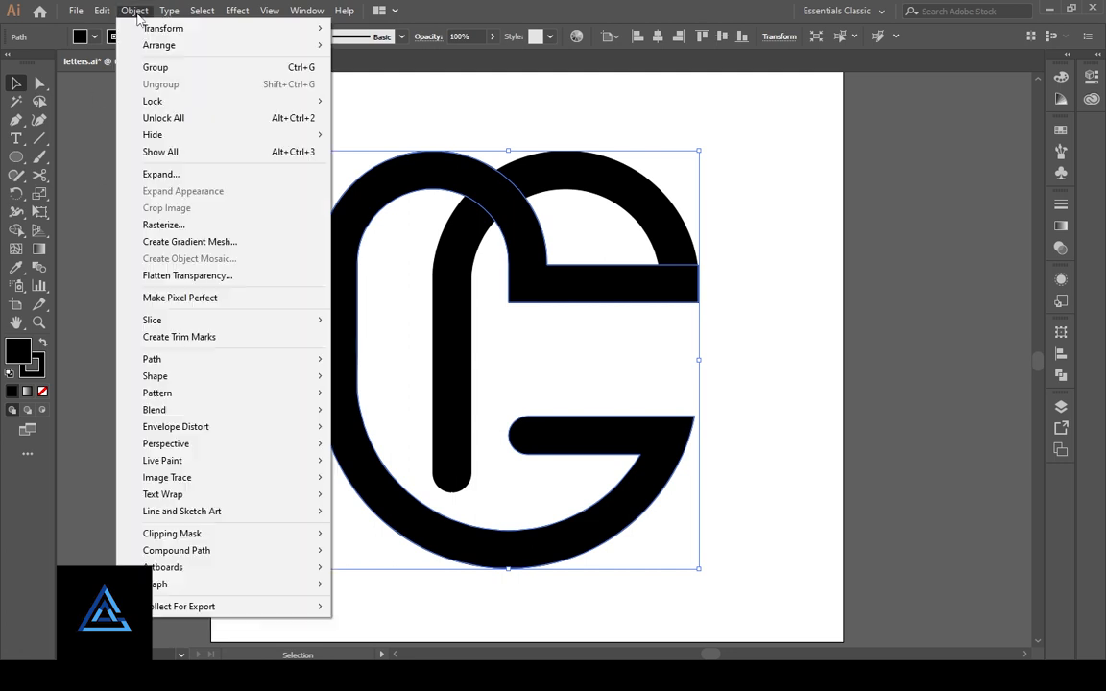
mouse_move(203, 358)
left_click(399, 416)
left_click(741, 374)
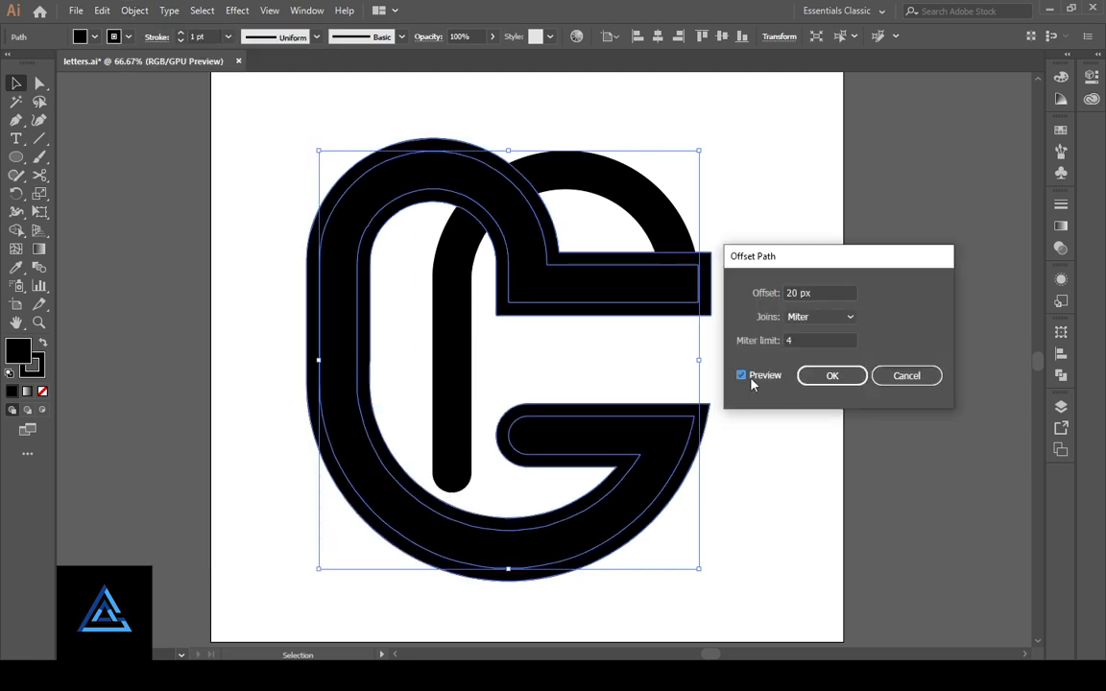
left_click(818, 292)
key("Up")
key("Up")
key("Up")
key("Up")
key("Up")
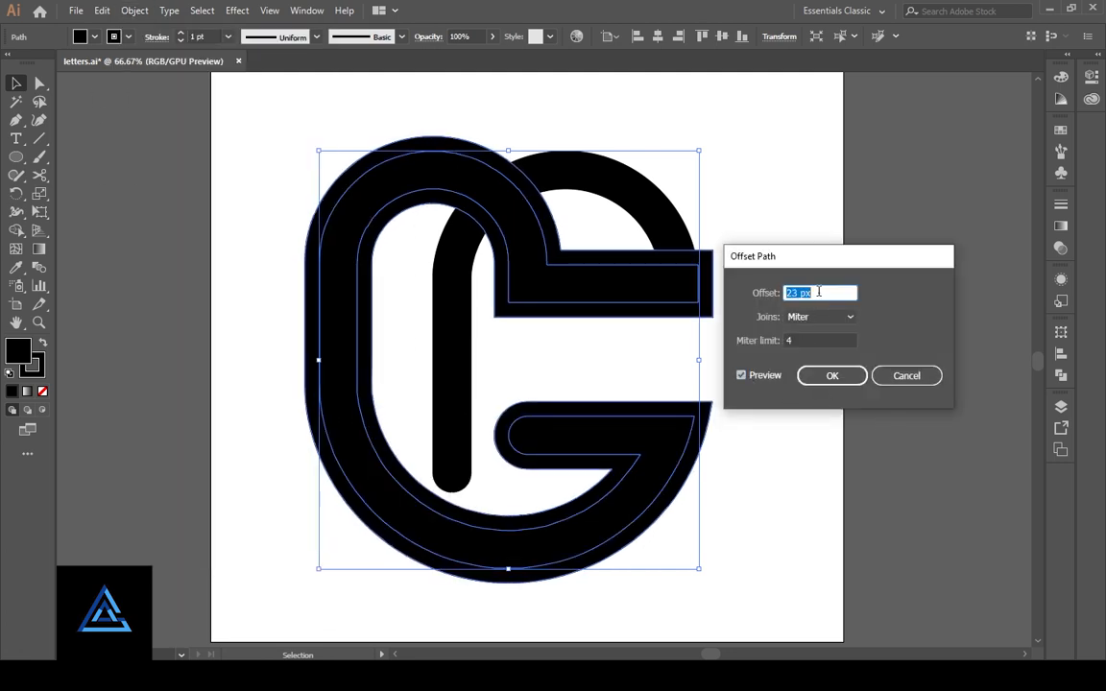
left_click(835, 375)
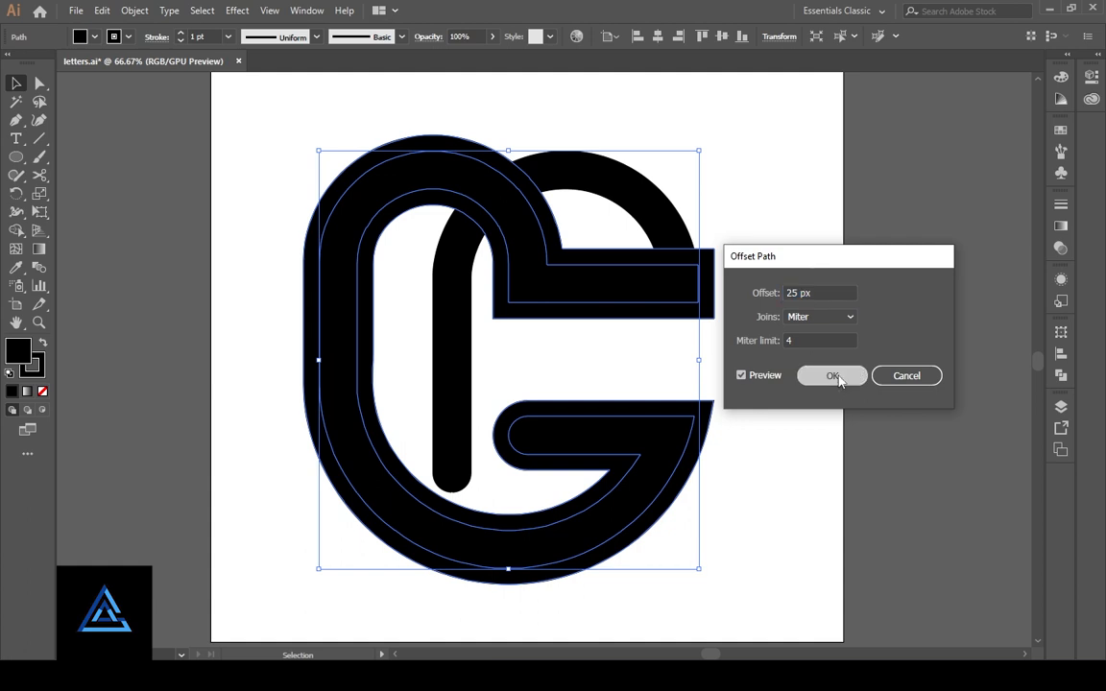
Select the offset outline together with the inner stem and upper-right arch, and split them with Divide
right_click(693, 305)
left_click(768, 286)
right_click(712, 275)
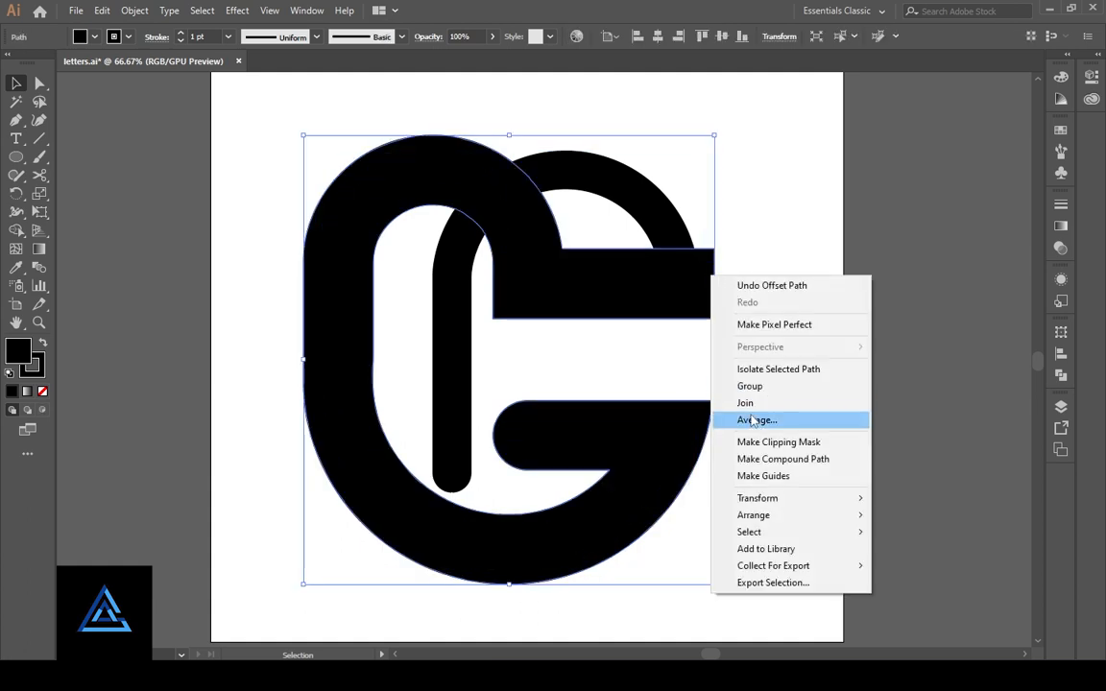
left_click(699, 360)
left_click(710, 291)
key("ctrl+a")
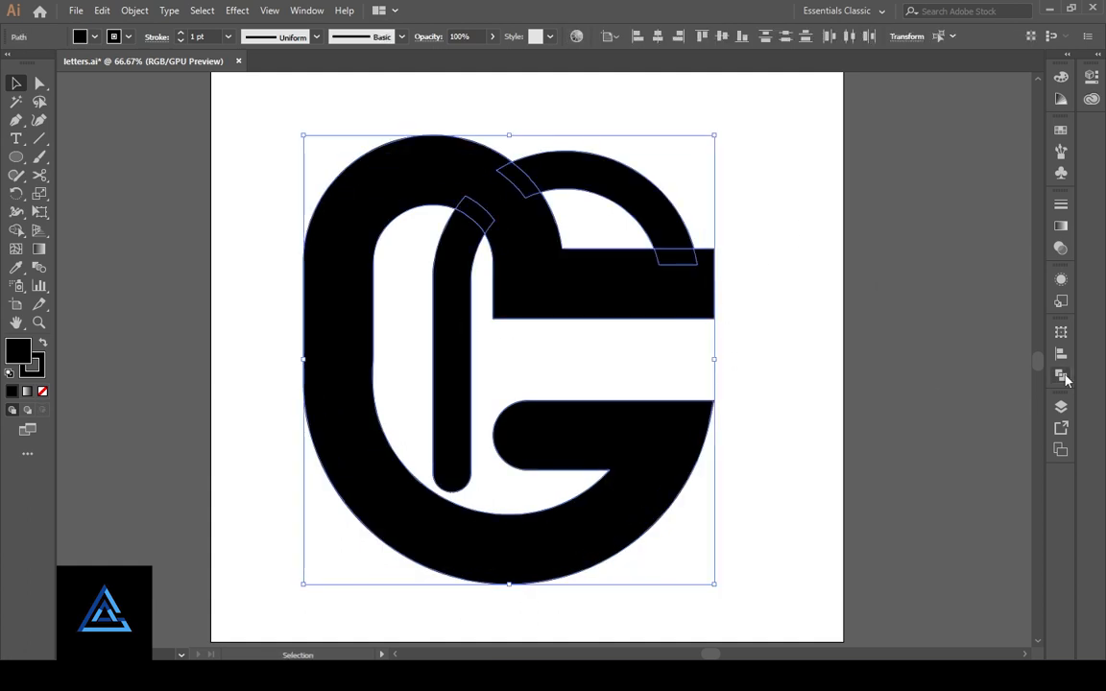
left_click(1061, 375)
left_click(890, 406)
Ungroup the divided pieces and delete the thick offset shape surrounding the original band
right_click(712, 307)
left_click(711, 307)
right_click(681, 300)
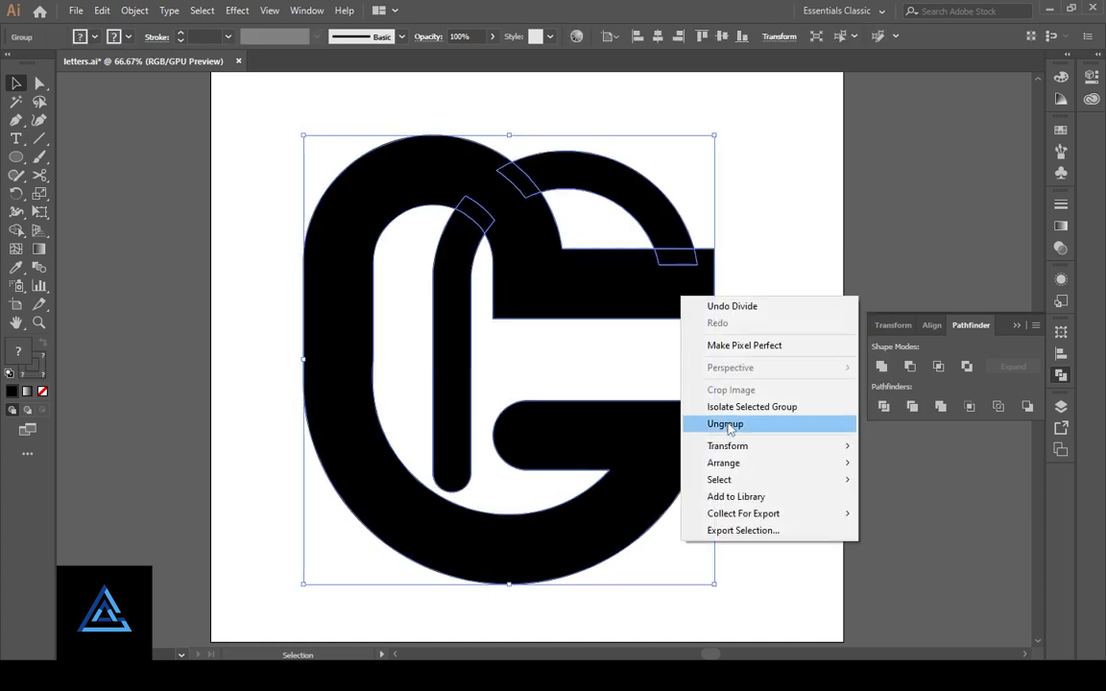
left_click(730, 419)
key("Delete")
Delete the three overlap pieces at the arch's two ends and the stem's top to leave gaps around the band
left_click(685, 257)
left_click(517, 183, "shift")
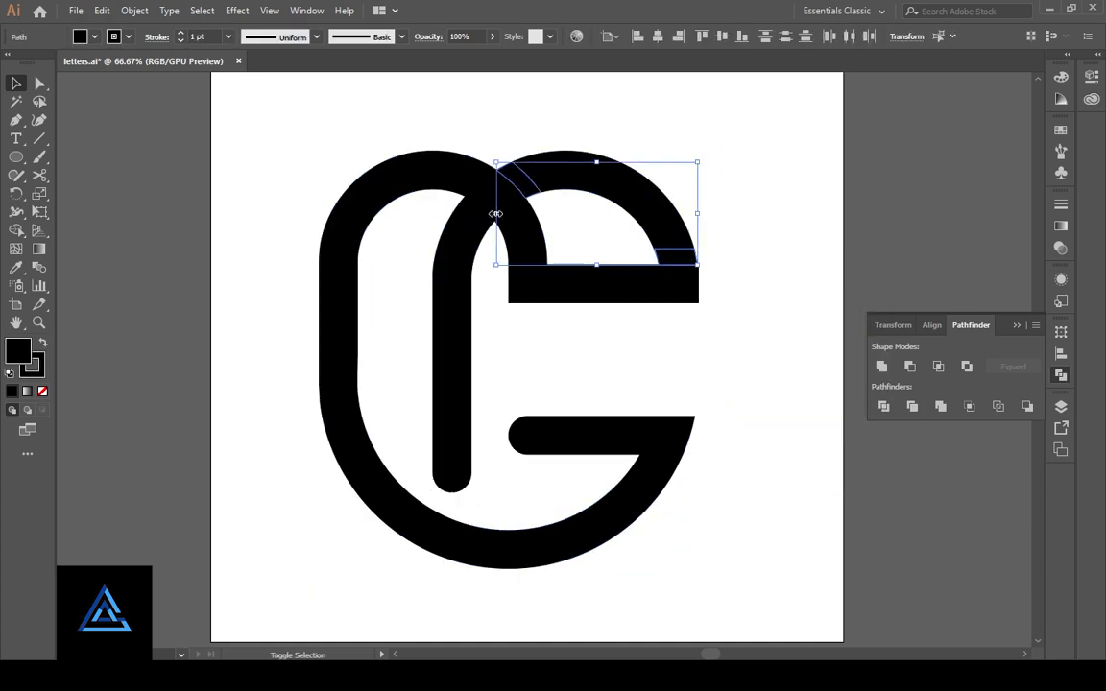
left_click(477, 212, "shift")
key("Delete")
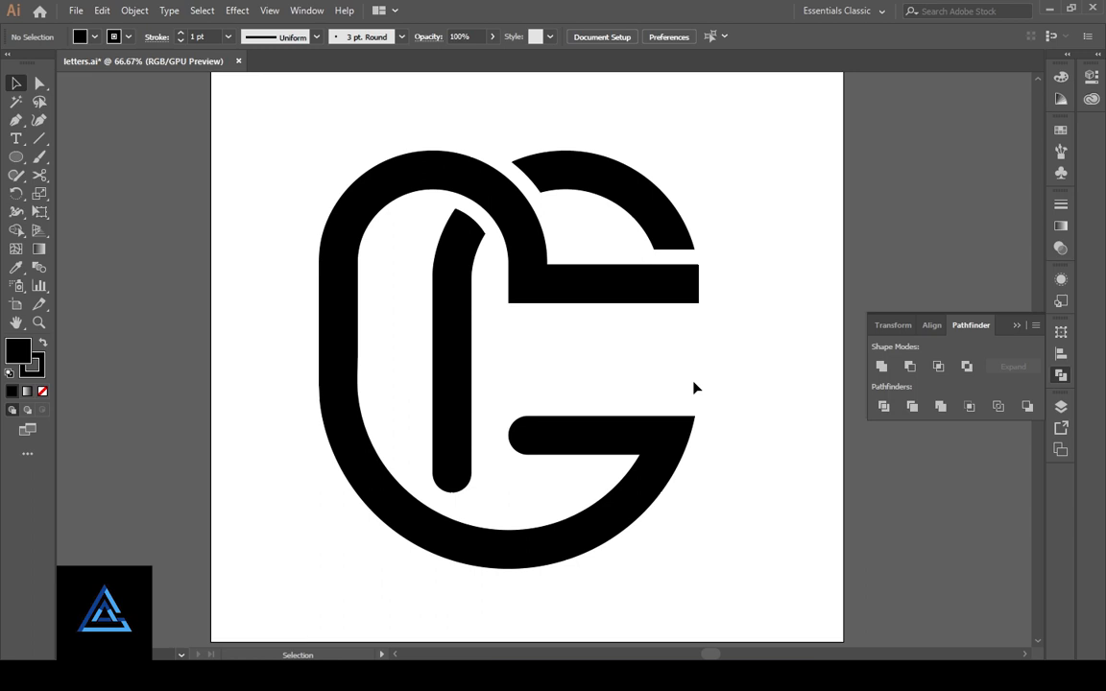
Round the right end of the upper bar into a full semicircle
key("a")
left_click_drag(714, 252, 661, 360)
left_click(688, 444)
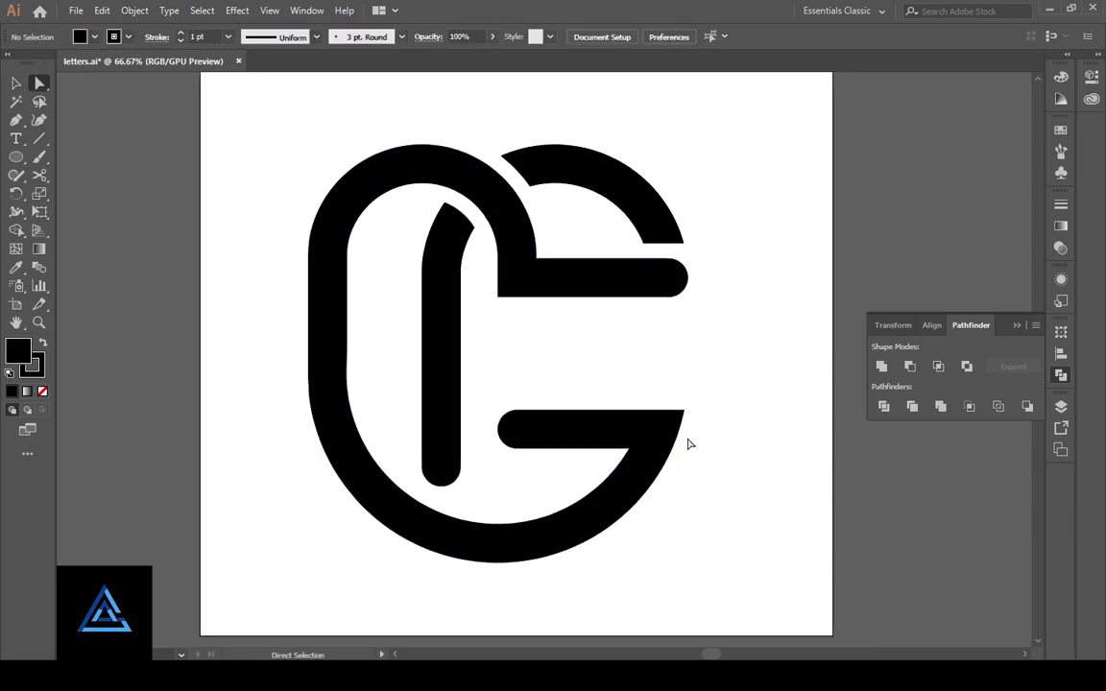
Round the pointed outer corner where the lower bar meets the band's right curve
scroll(724, 400, "down", 1)
left_click_drag(683, 365, 662, 376)
left_click(715, 393)
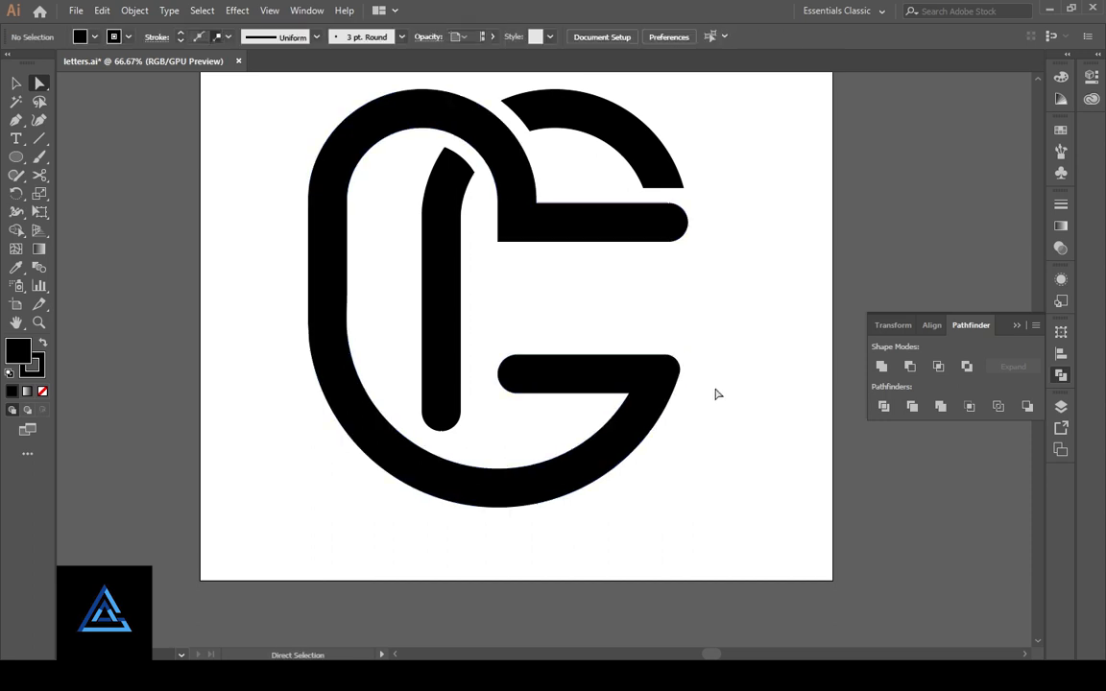
Round the lower-left corner of the upper bar, below the arch, to about 25 px and deselect the artwork
scroll(715, 394, "up", 1)
left_click(537, 255)
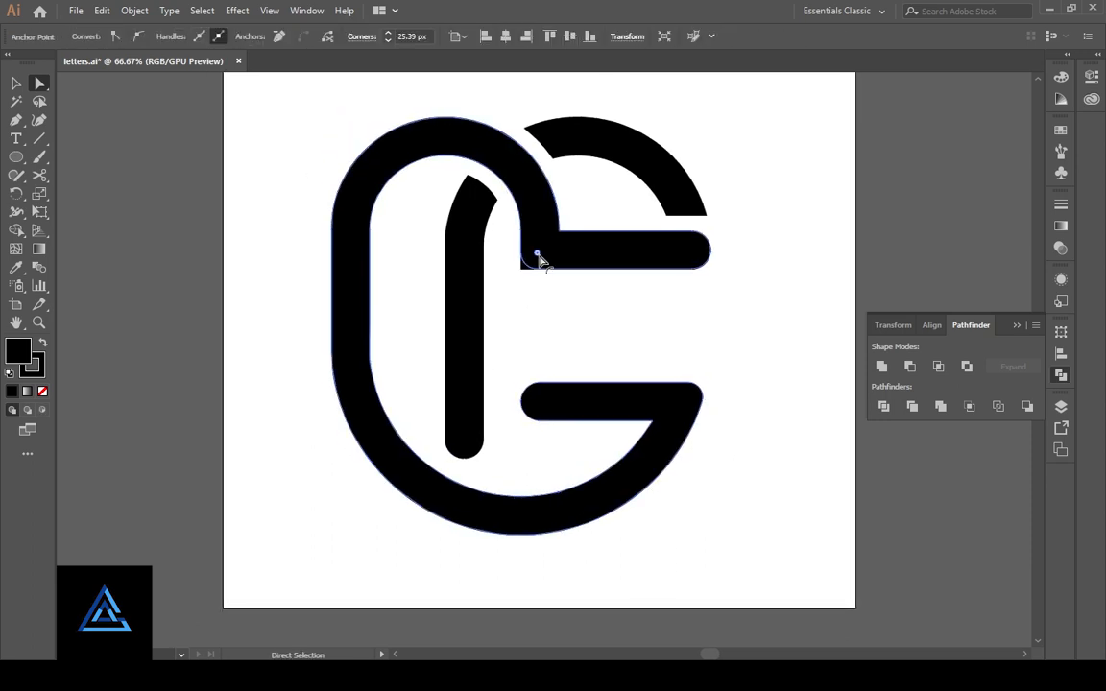
left_click(624, 359)
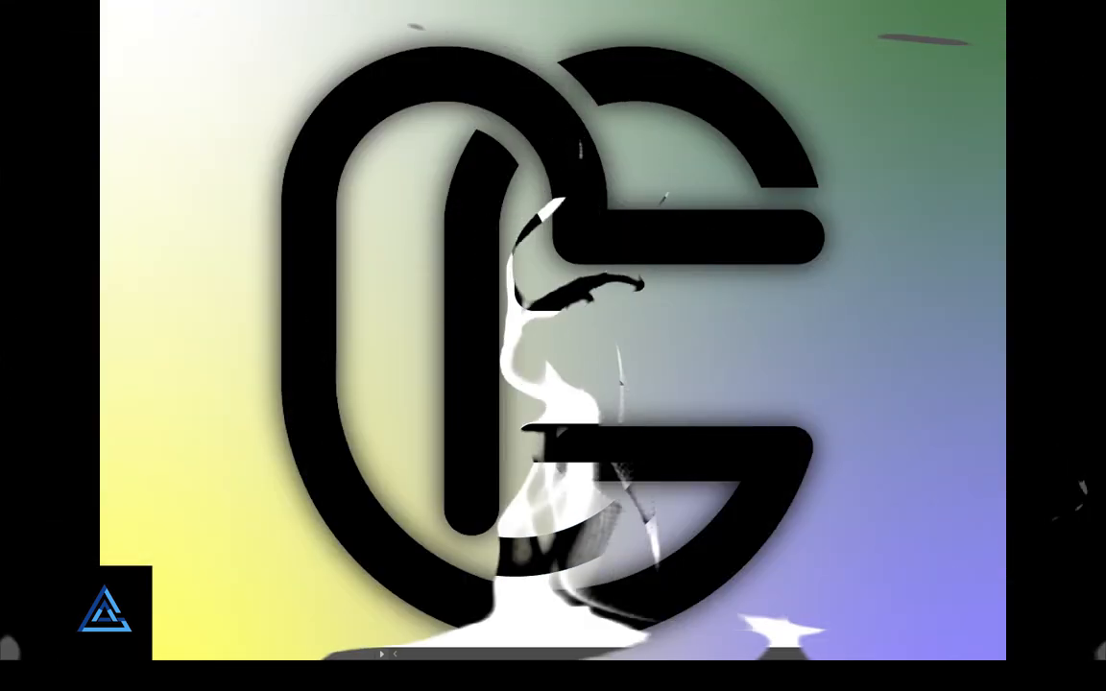